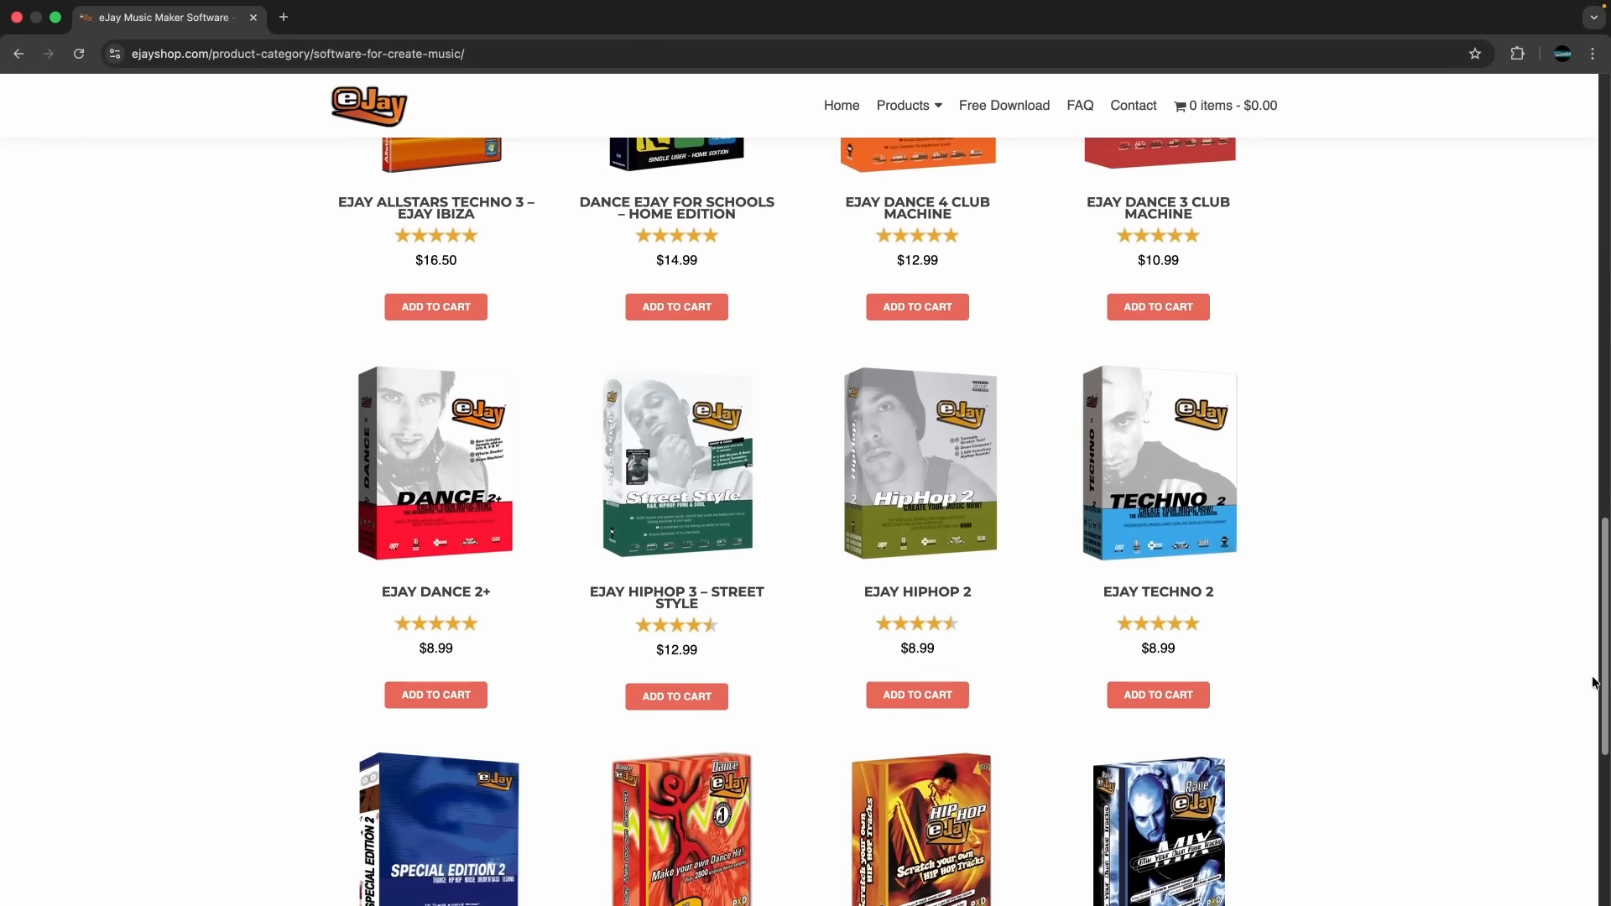
scroll(1591, 716, down, 3)
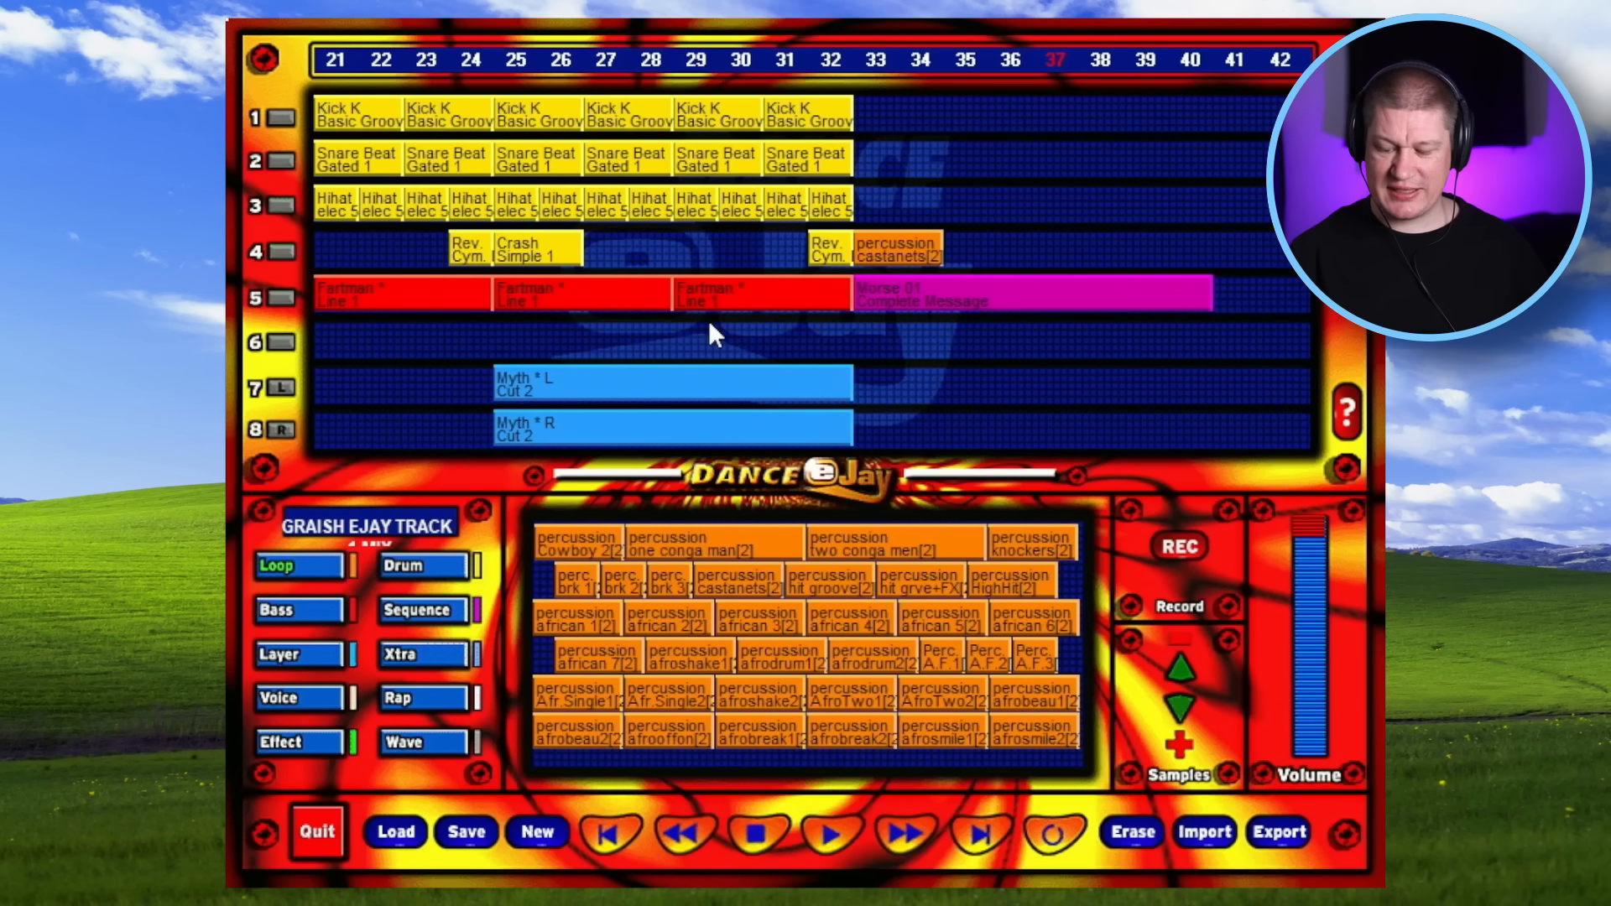
- Review the arrangement of the loaded mix across its eight tracks and return to bar 1
key(Left)
key(Left)
key(Left)
key(Left)
key(Left)
key(Left)
key(Left)
key(Left)
key(Left)
key(Left)
key(Left)
key(Left)
key(Left)
key(Left)
key(Left)
key(Left)
key(Left)
key(Left)
key(Left)
key(Left)
key(Left)
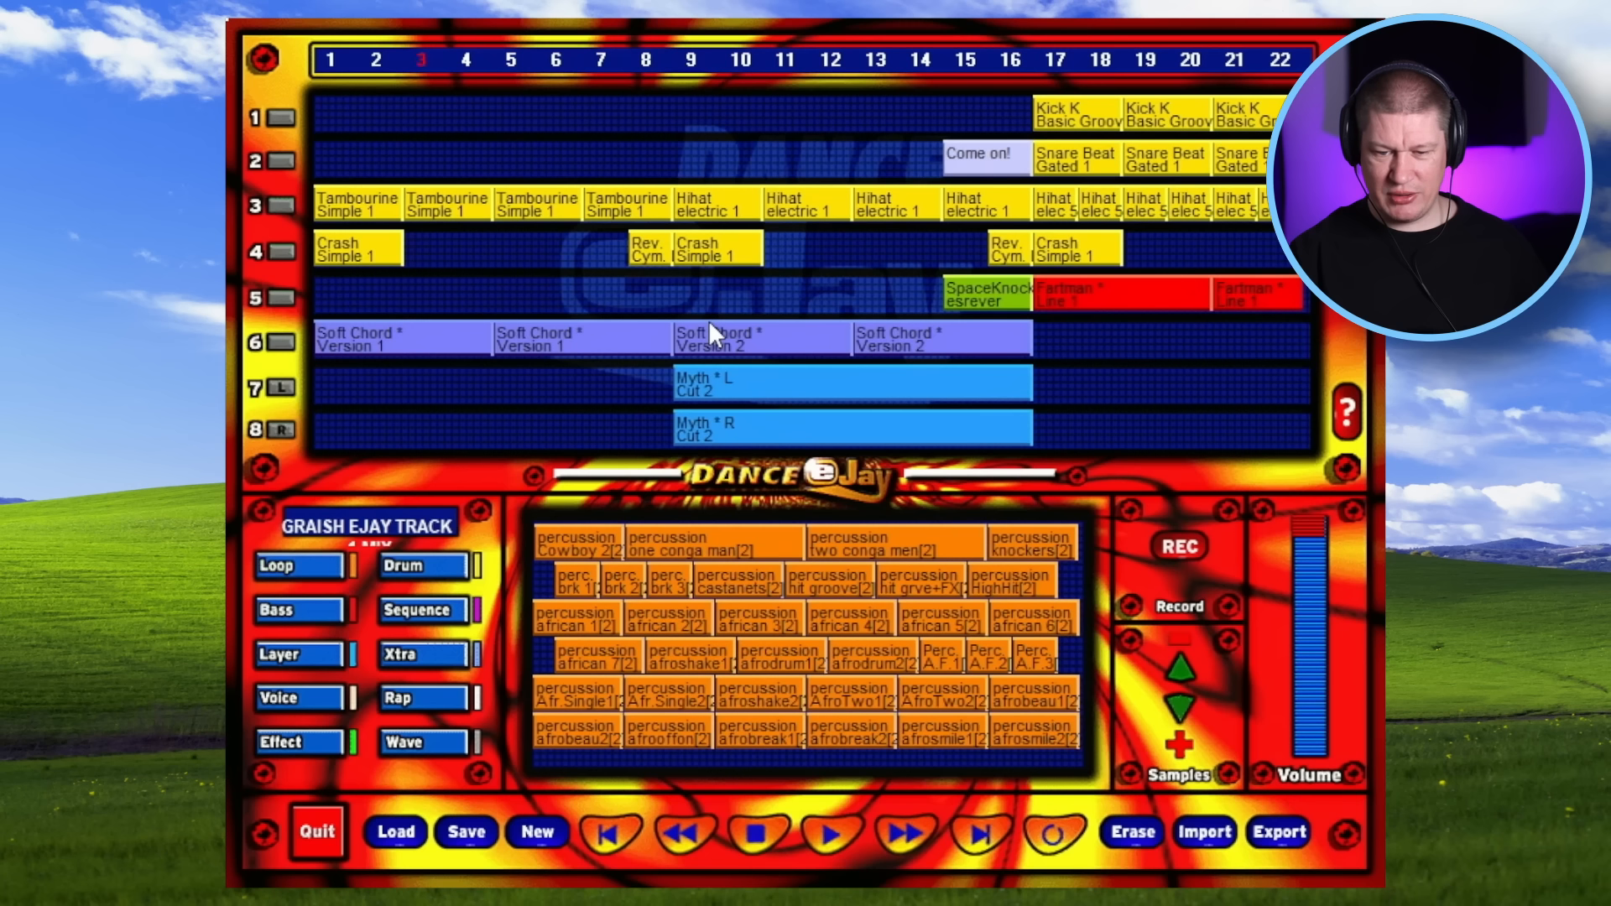
key(Right)
key(Right)
key(Right)
key(Right)
key(Right)
key(Right)
key(Right)
key(Right)
key(Right)
key(Right)
key(Right)
key(Right)
key(Right)
key(Right)
key(Home)
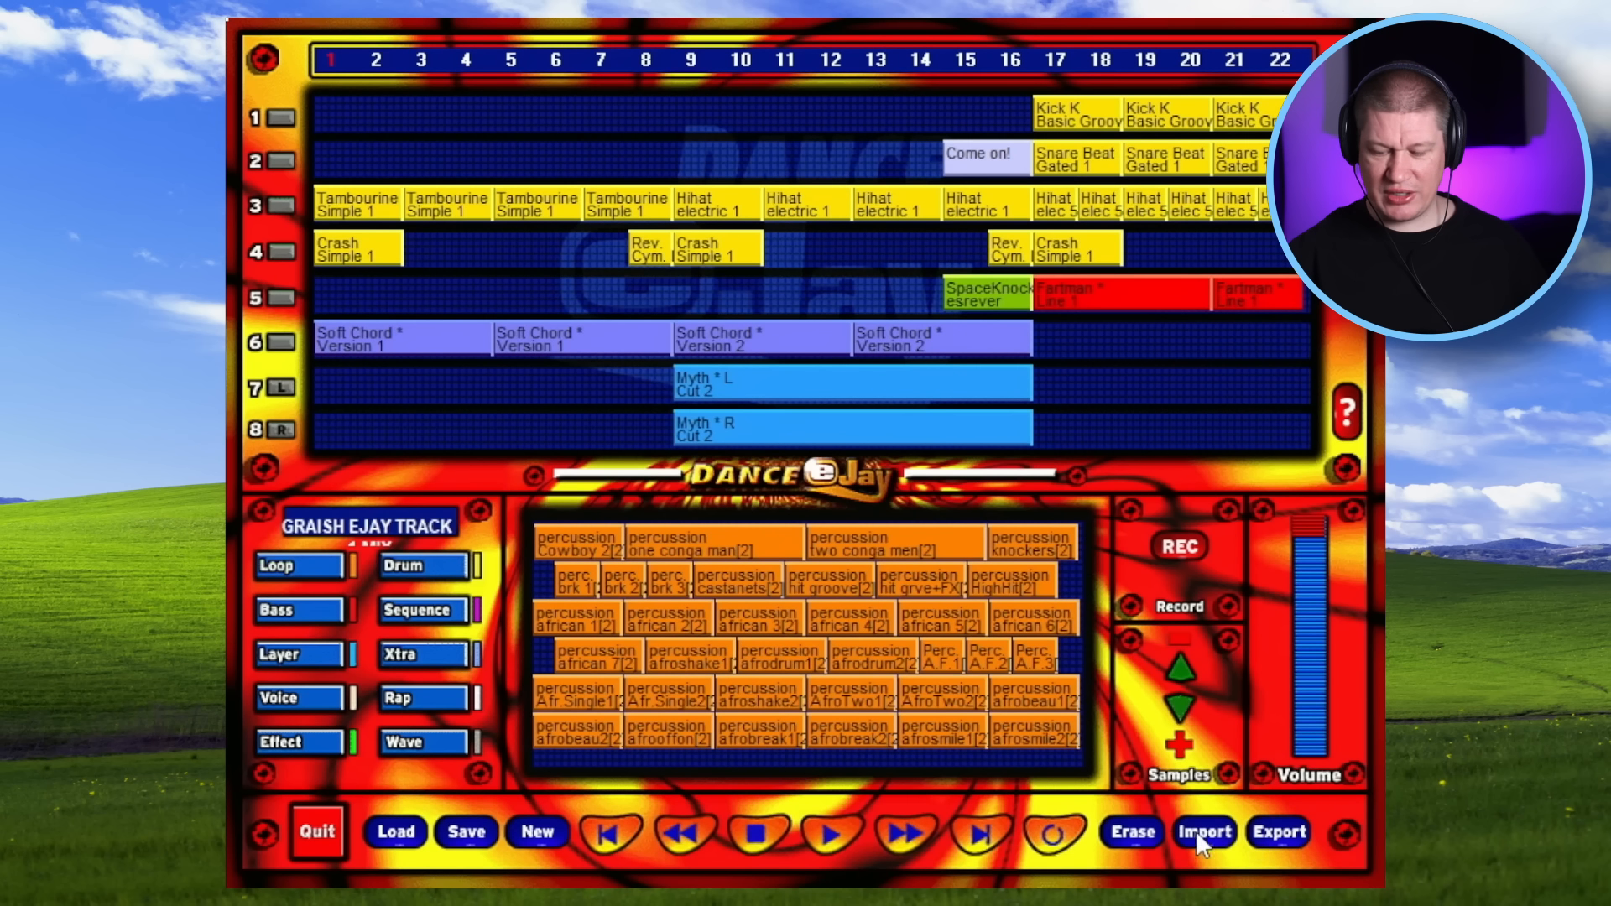
- Erase the Morse 01 sample from track 5 and the castanets percussion sample from track 4, both starting at bar 33
click(1141, 831)
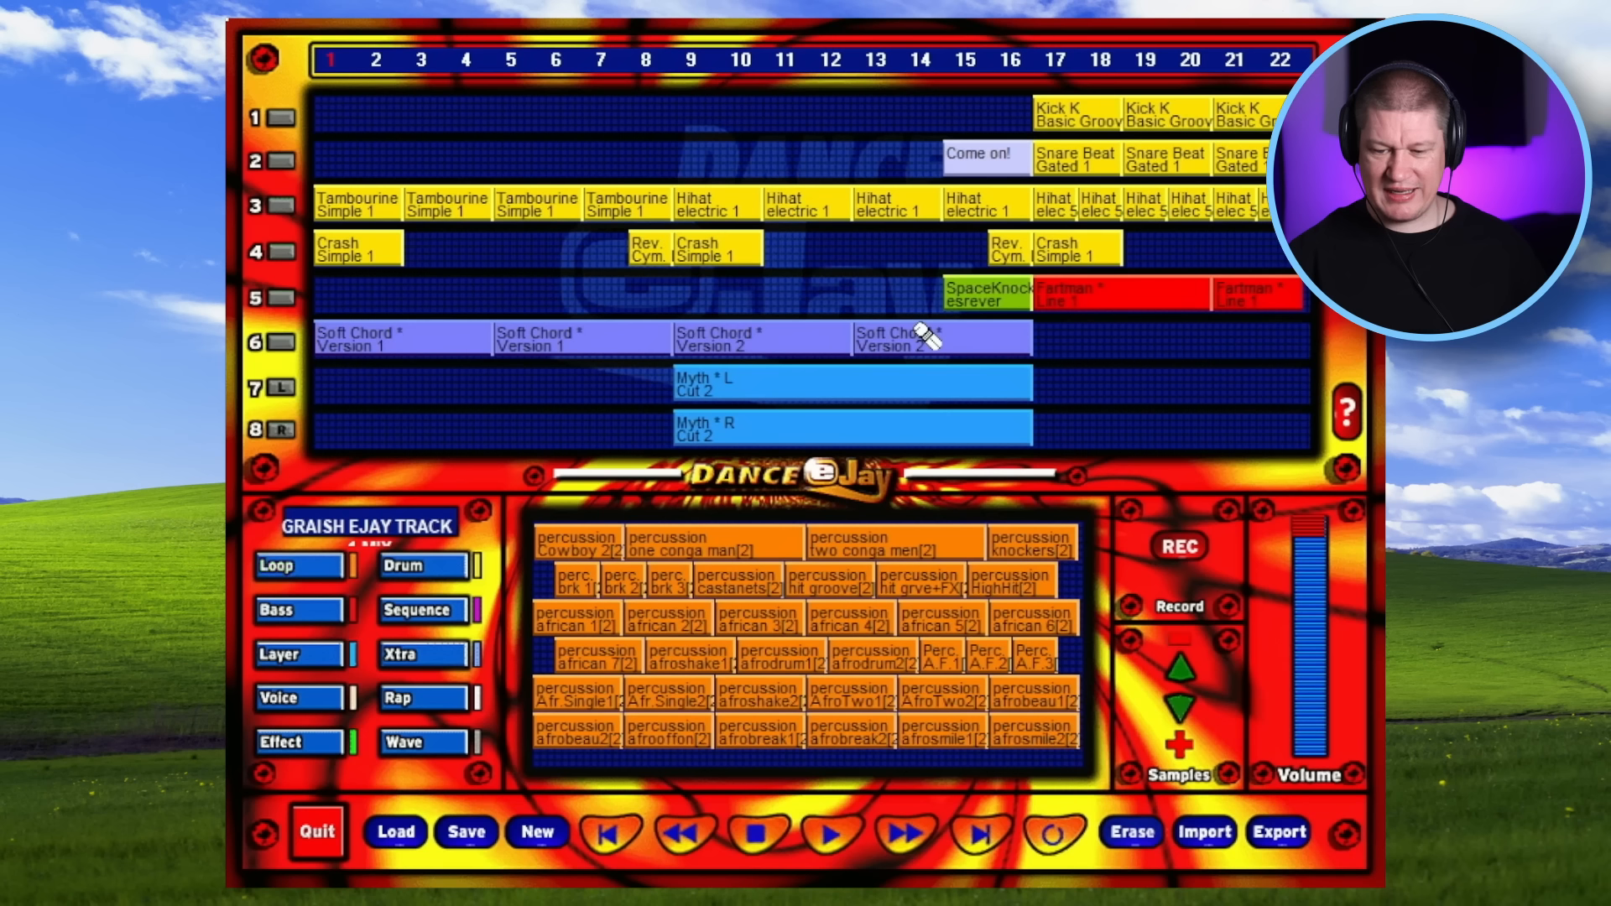
key(Right)
key(Right)
key(Right)
key(Right)
key(Right)
key(Right)
key(Right)
key(Right)
key(Right)
key(Right)
key(Right)
key(Right)
key(Right)
key(Right)
key(Right)
key(Right)
key(Right)
key(Right)
key(Right)
key(Right)
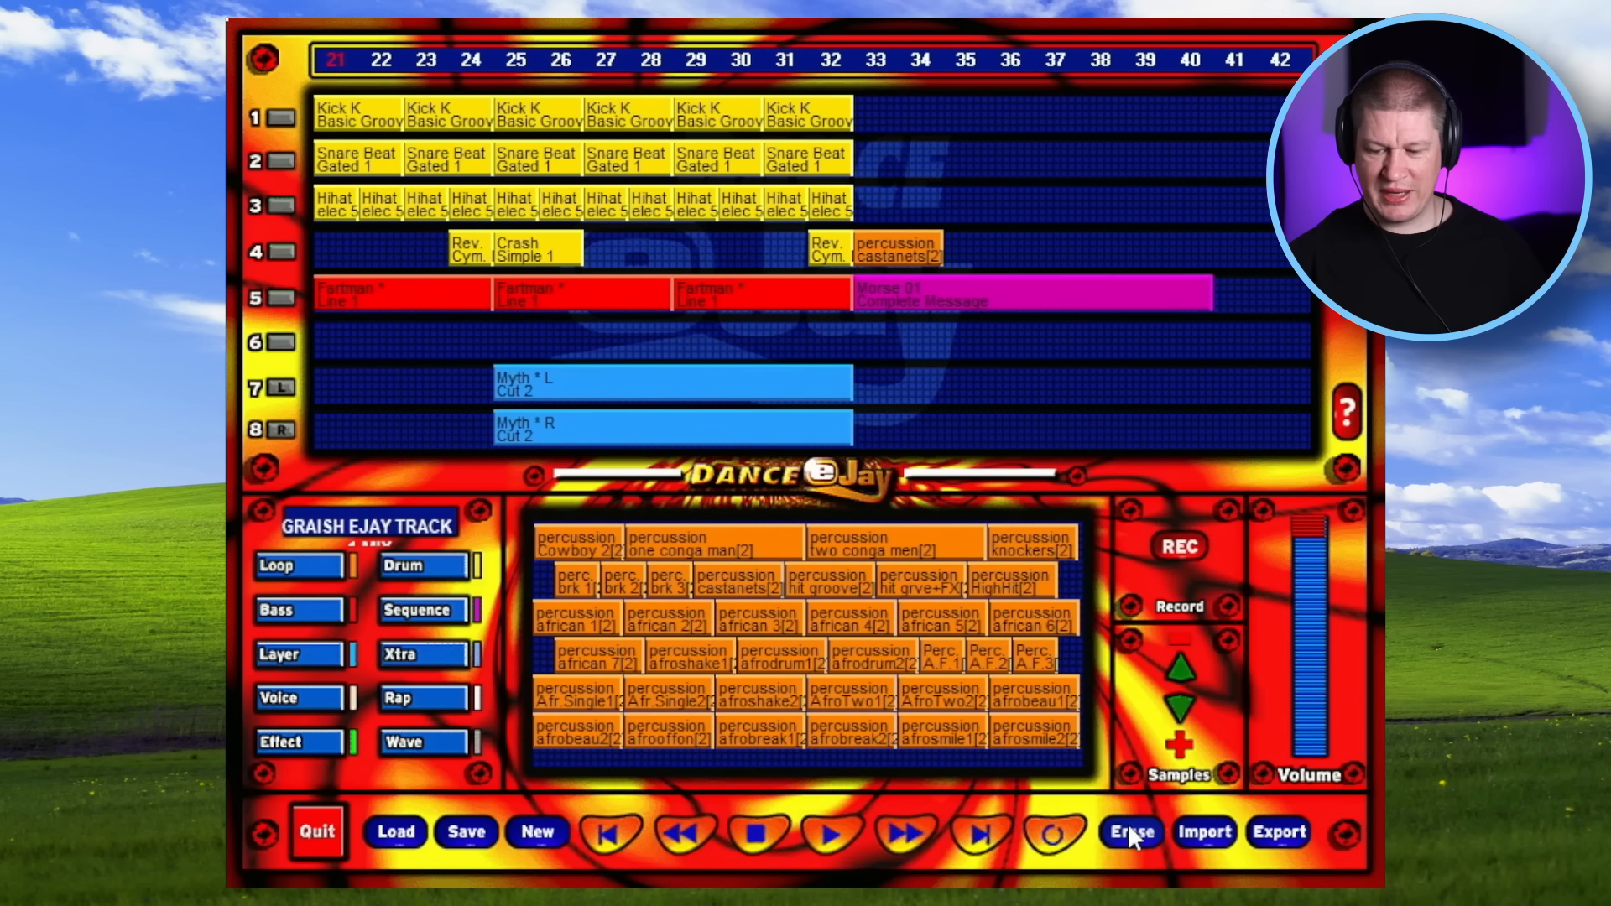
click(1129, 826)
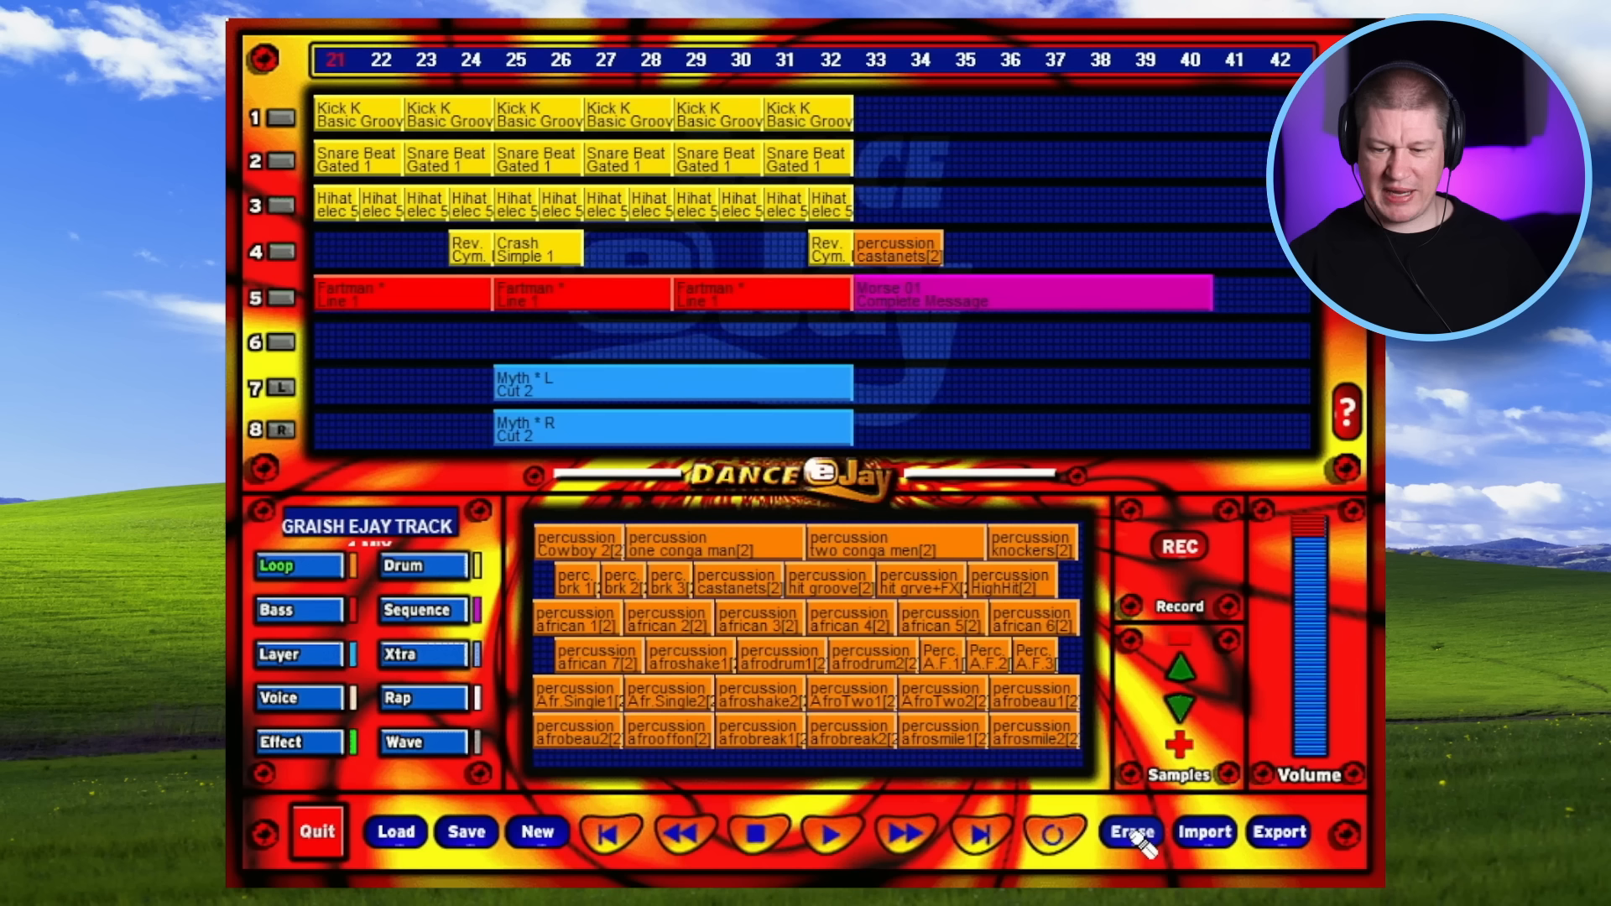
click(1005, 294)
click(933, 257)
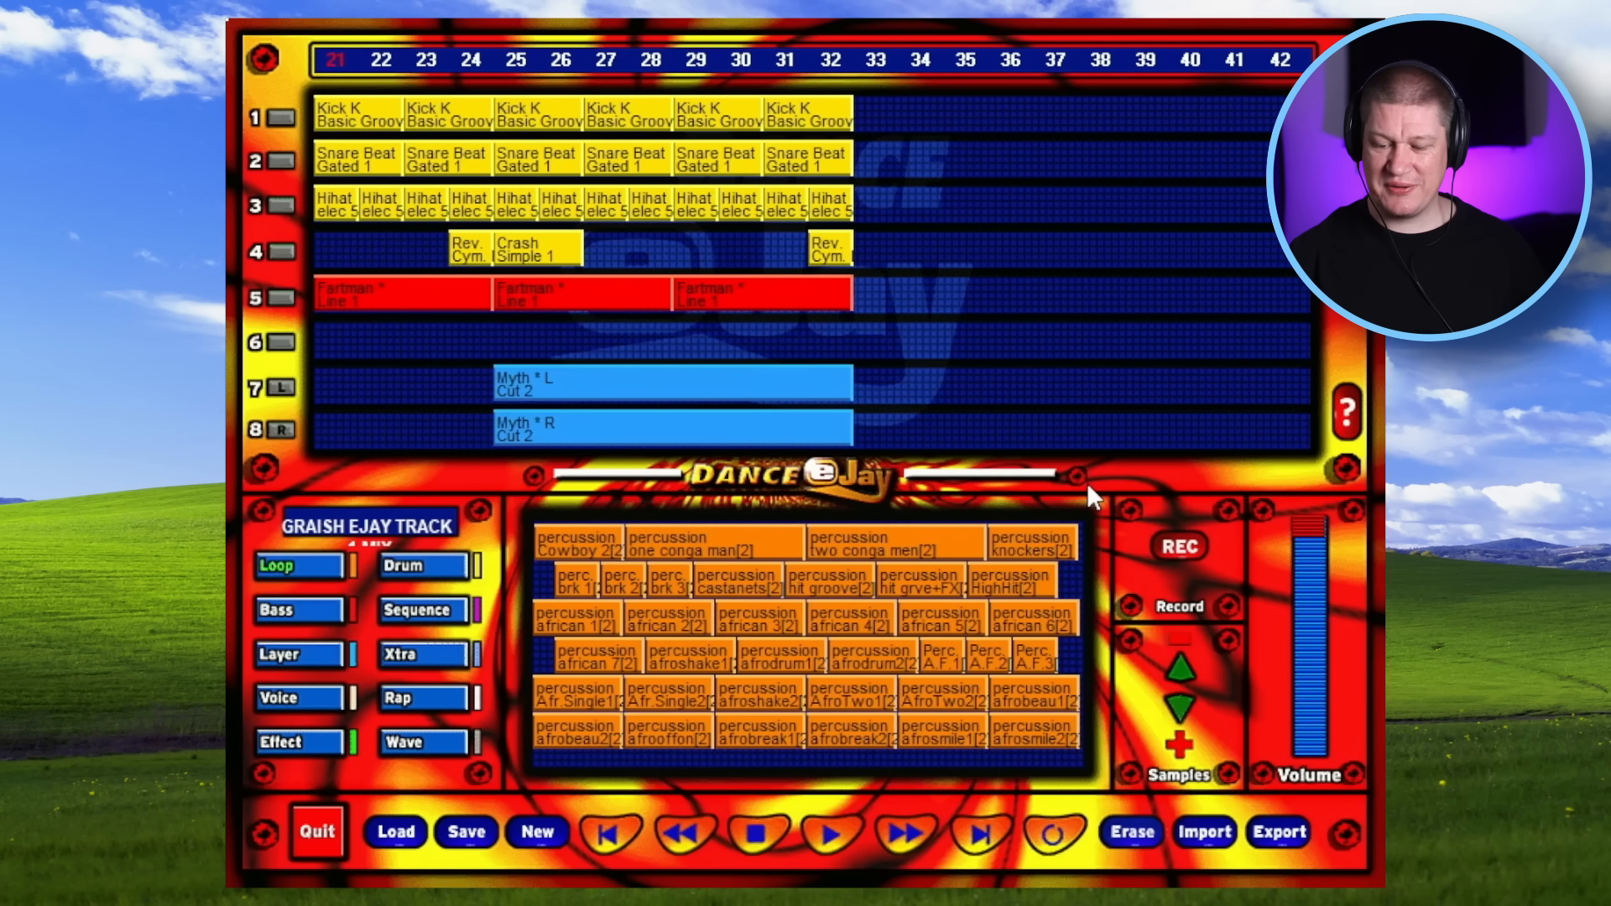
- Play the mix from bar 1 to hear the whole arrangement
scroll(904, 282, left, 10)
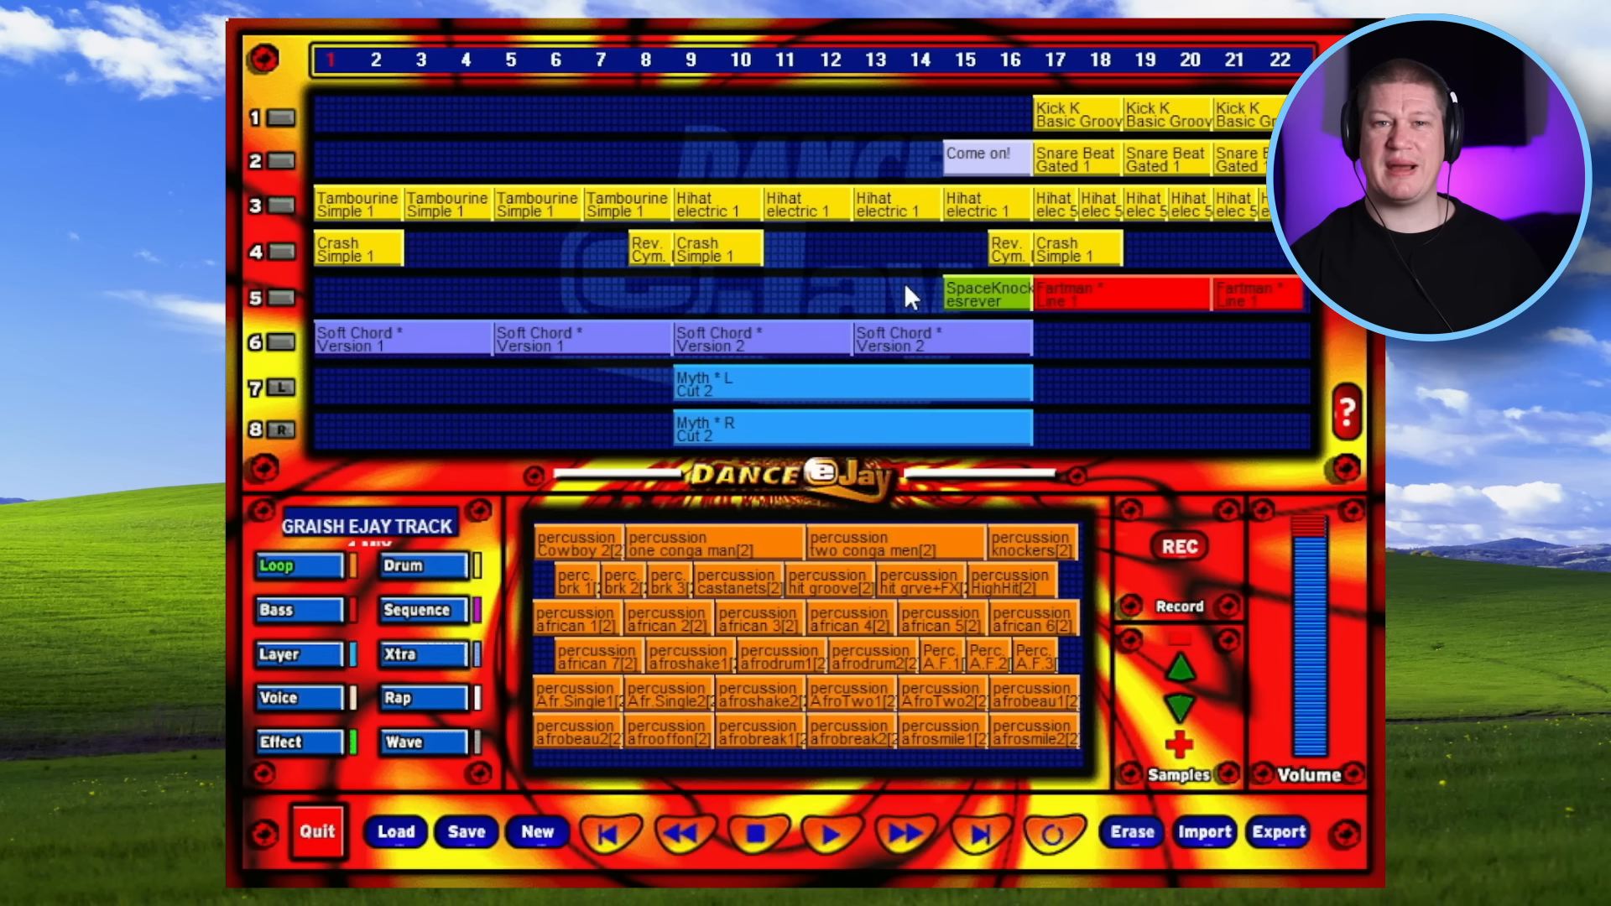
key(space)
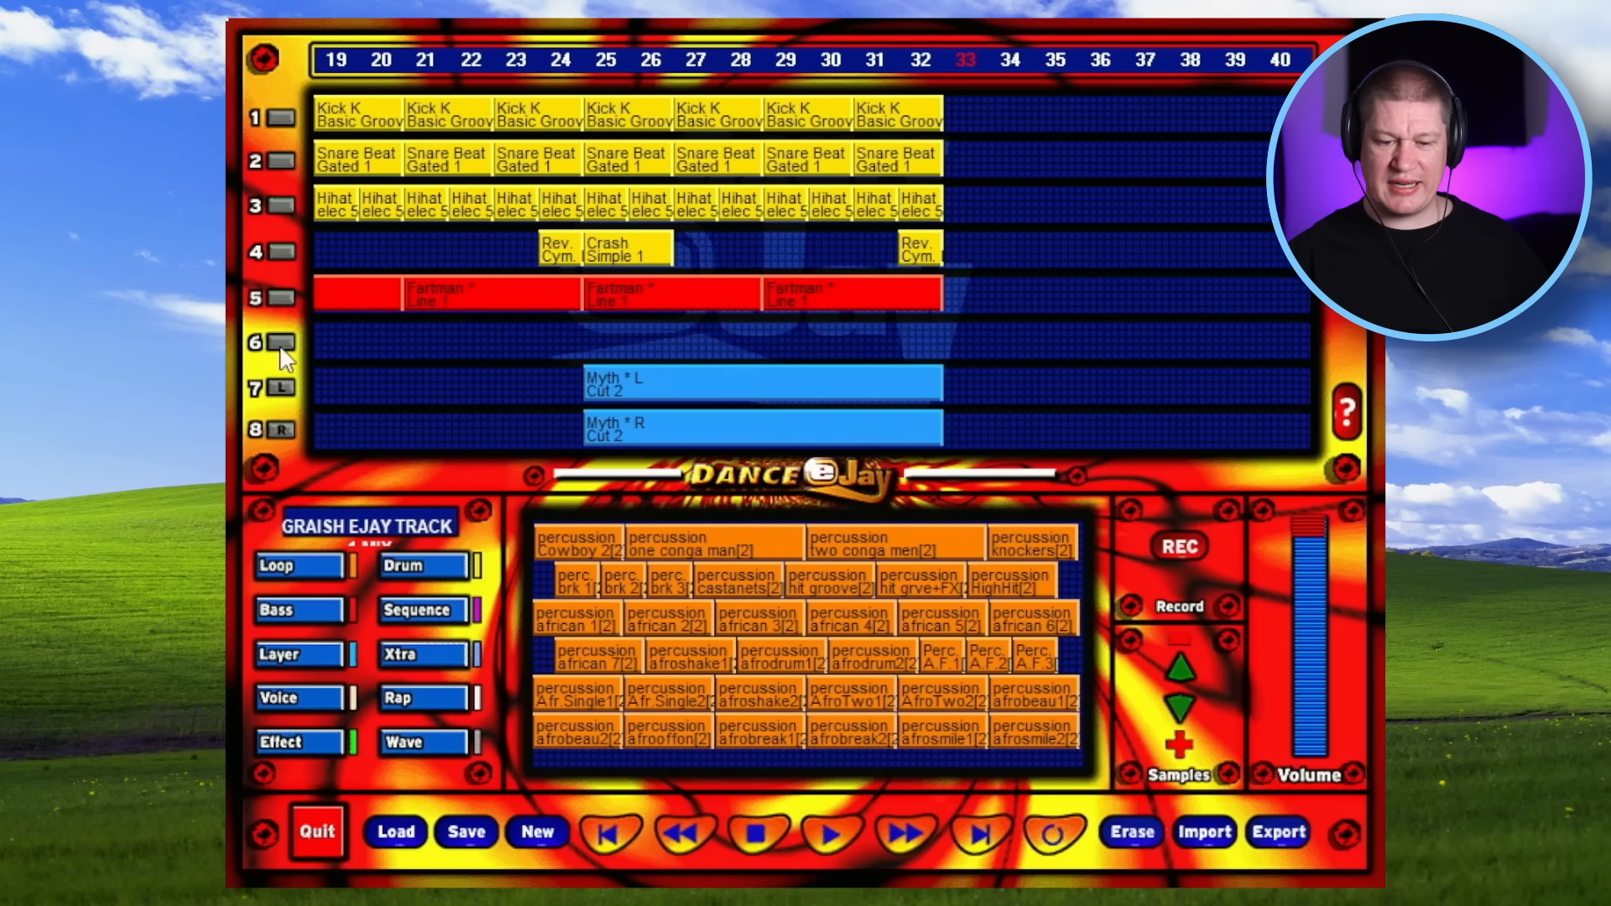
click(279, 428)
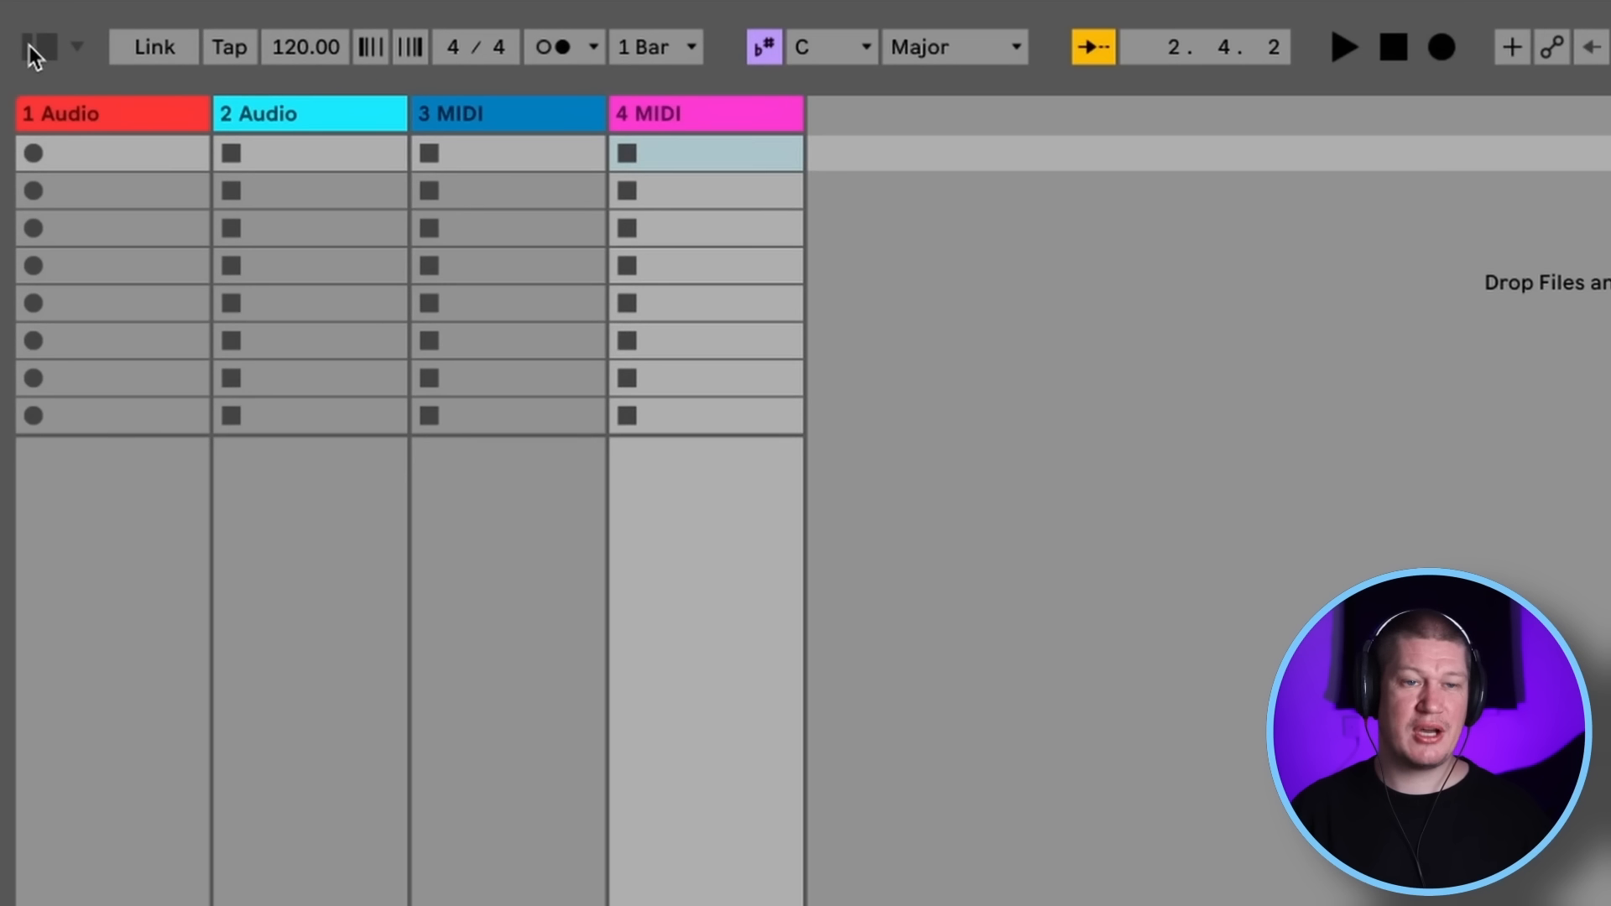
click(29, 45)
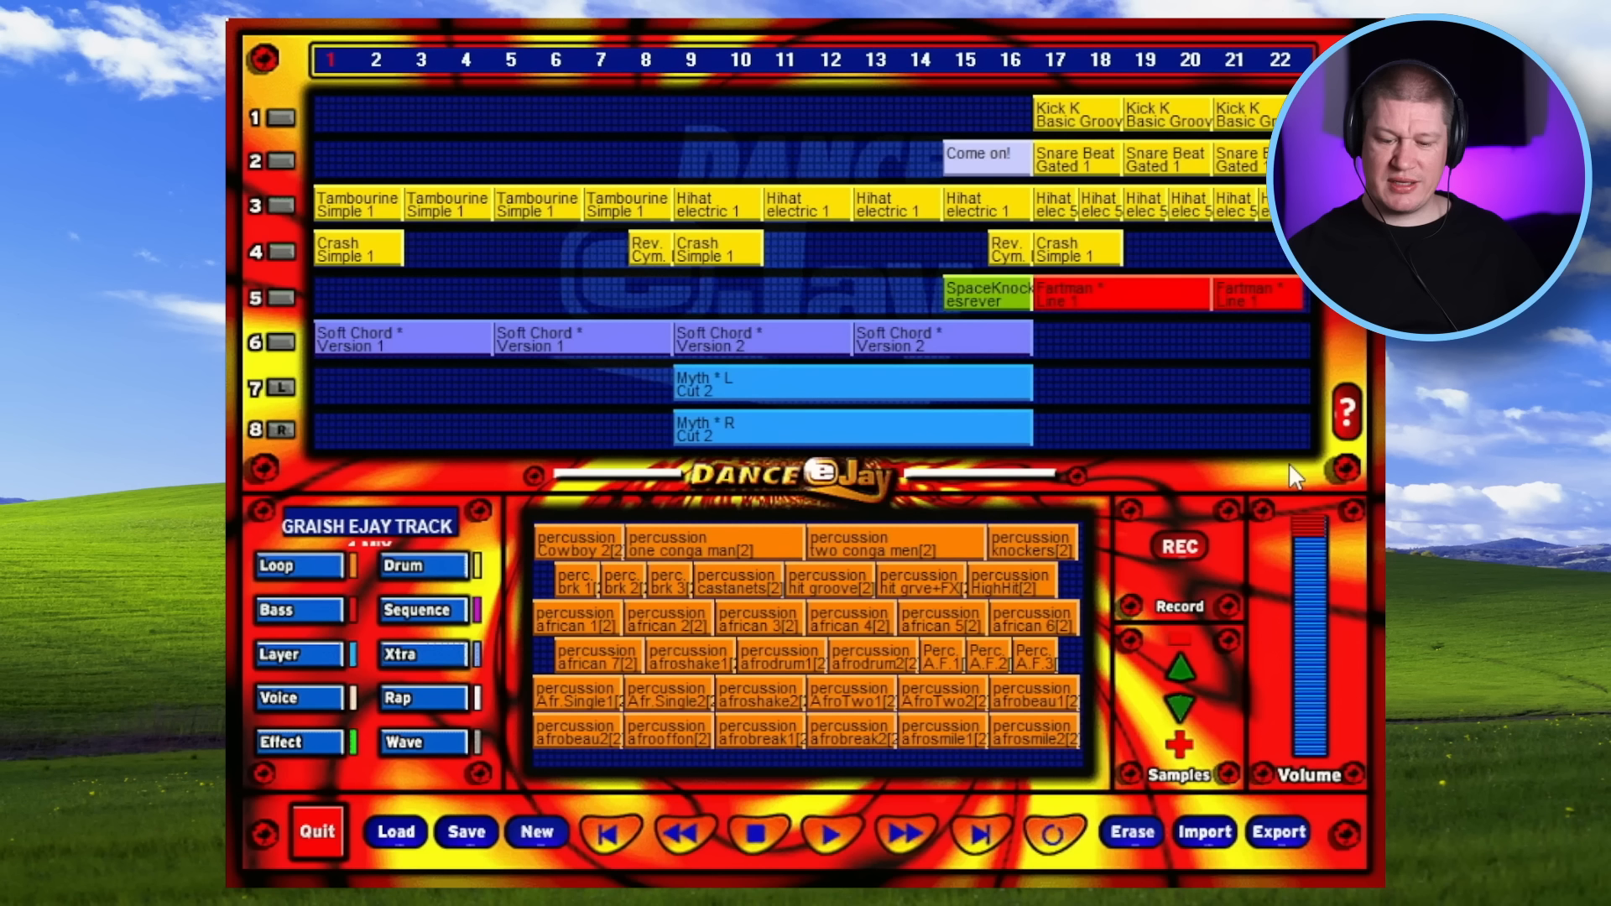
- Start a new empty mix in Dance eJay, discarding the current one
click(529, 829)
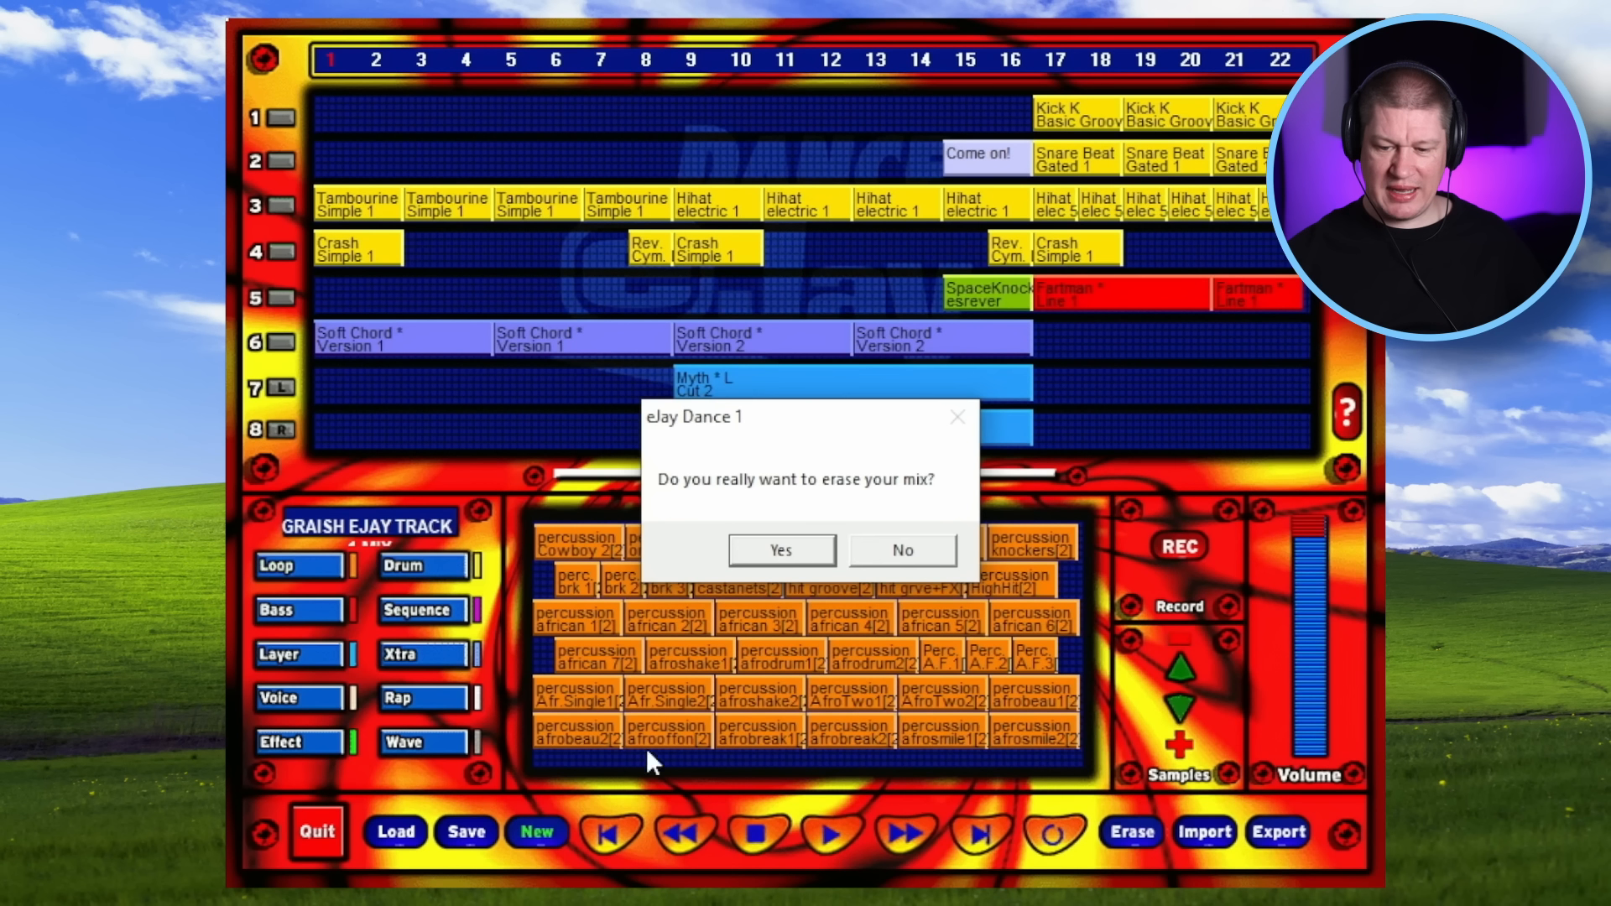
click(783, 552)
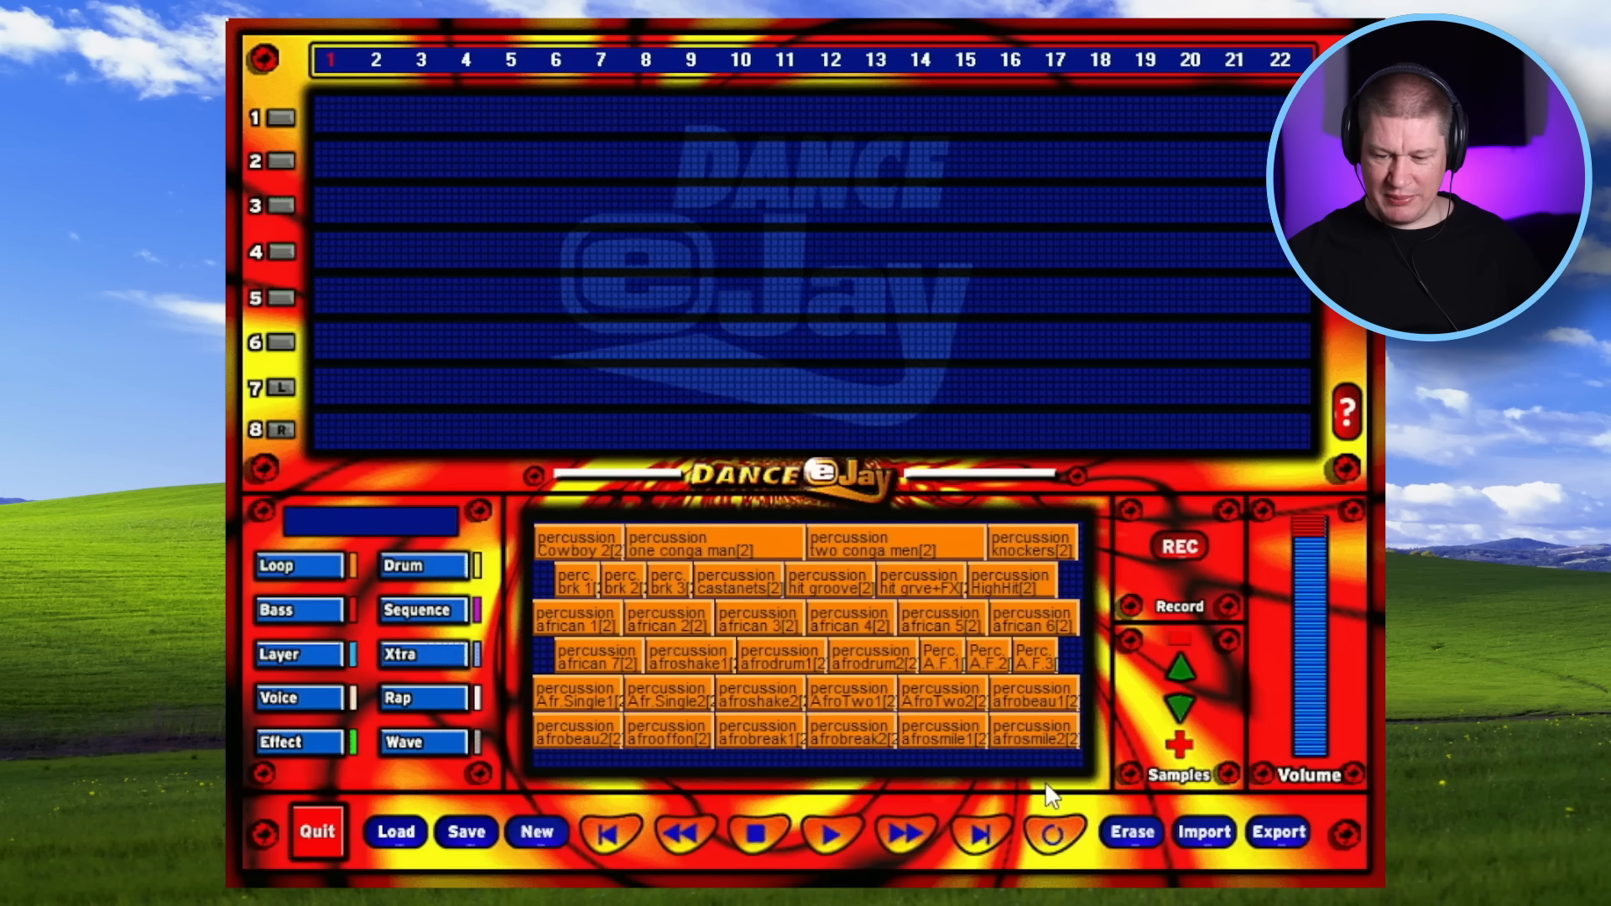
- Import Pad L, Pad R, Sitar 1, Sitar 2, Sitar Chords and White Noise Riser WAV files from the desktop's Ejay Loops folder
click(1206, 831)
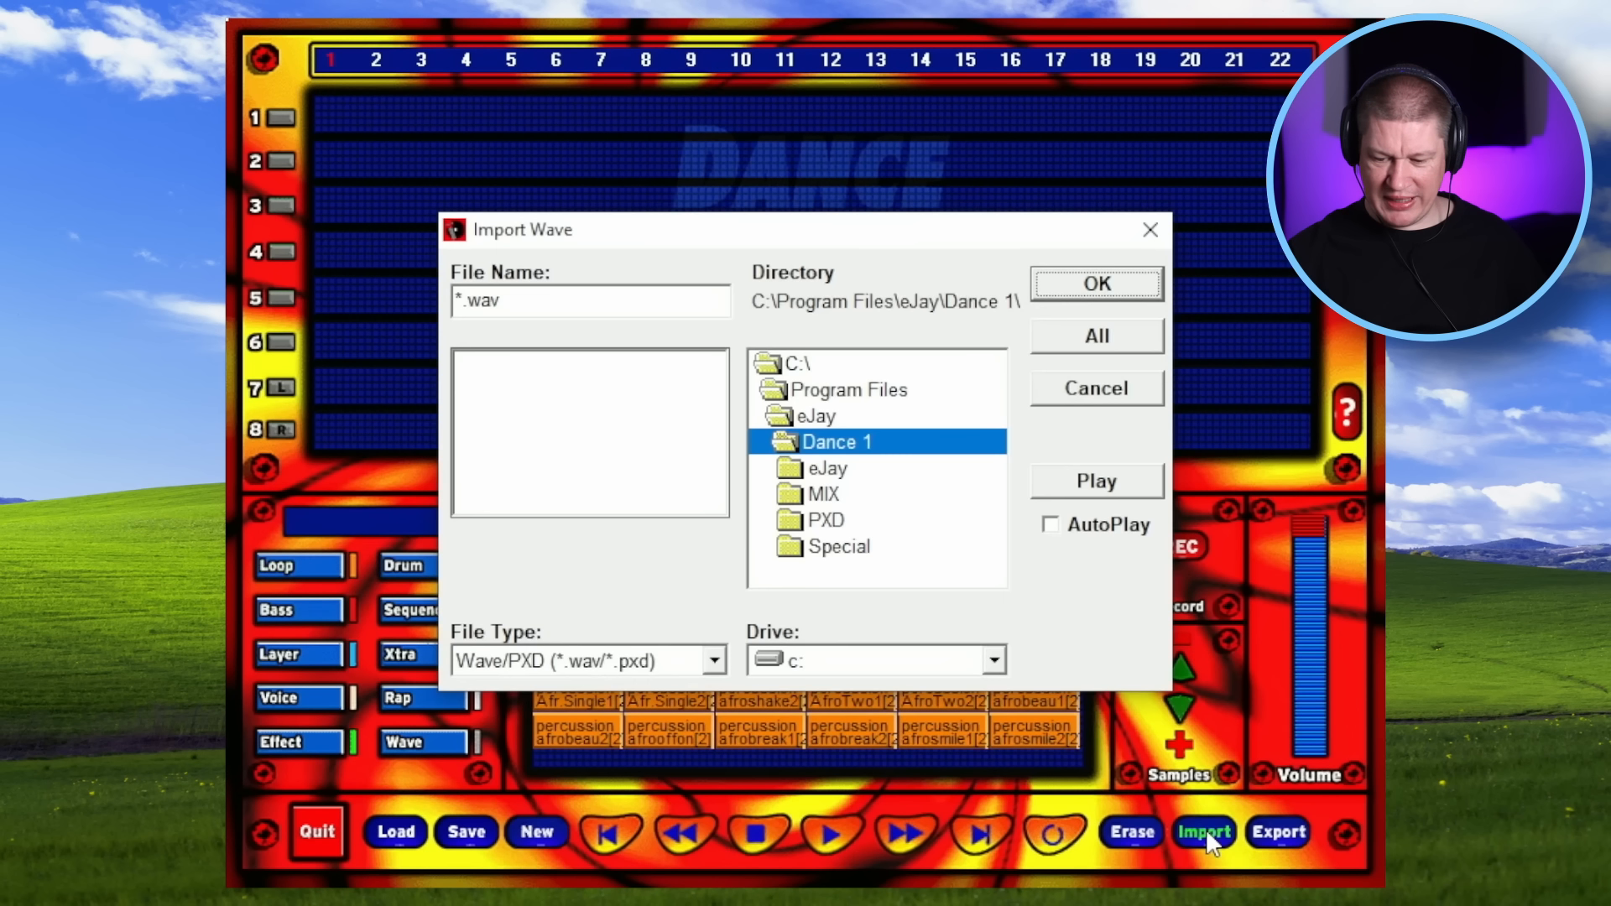
double_click(845, 365)
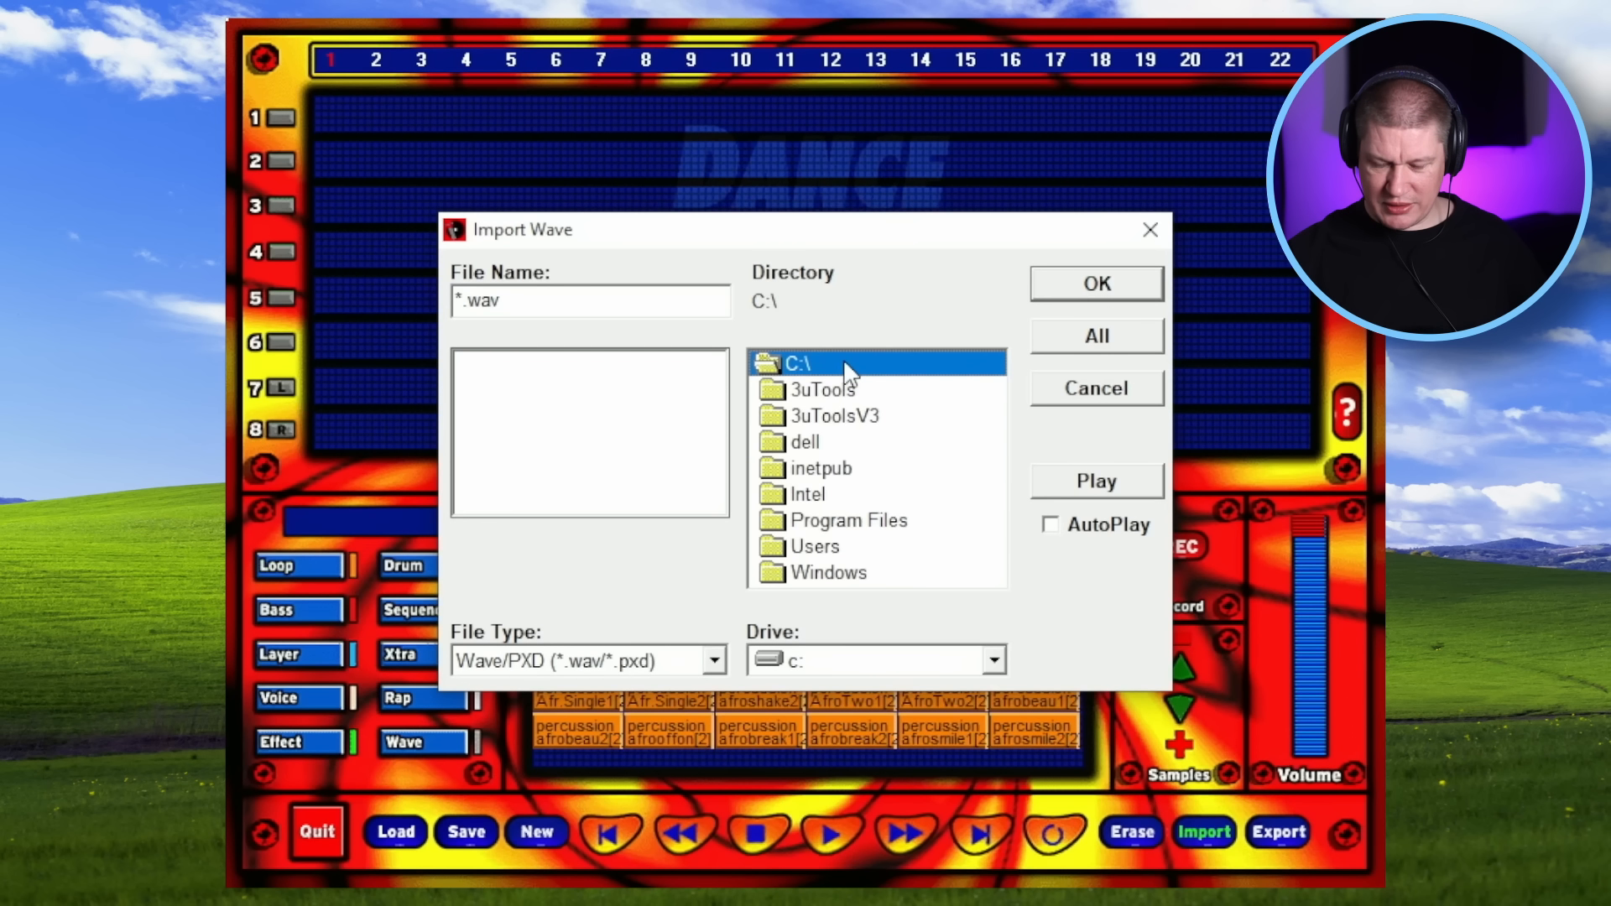
double_click(840, 546)
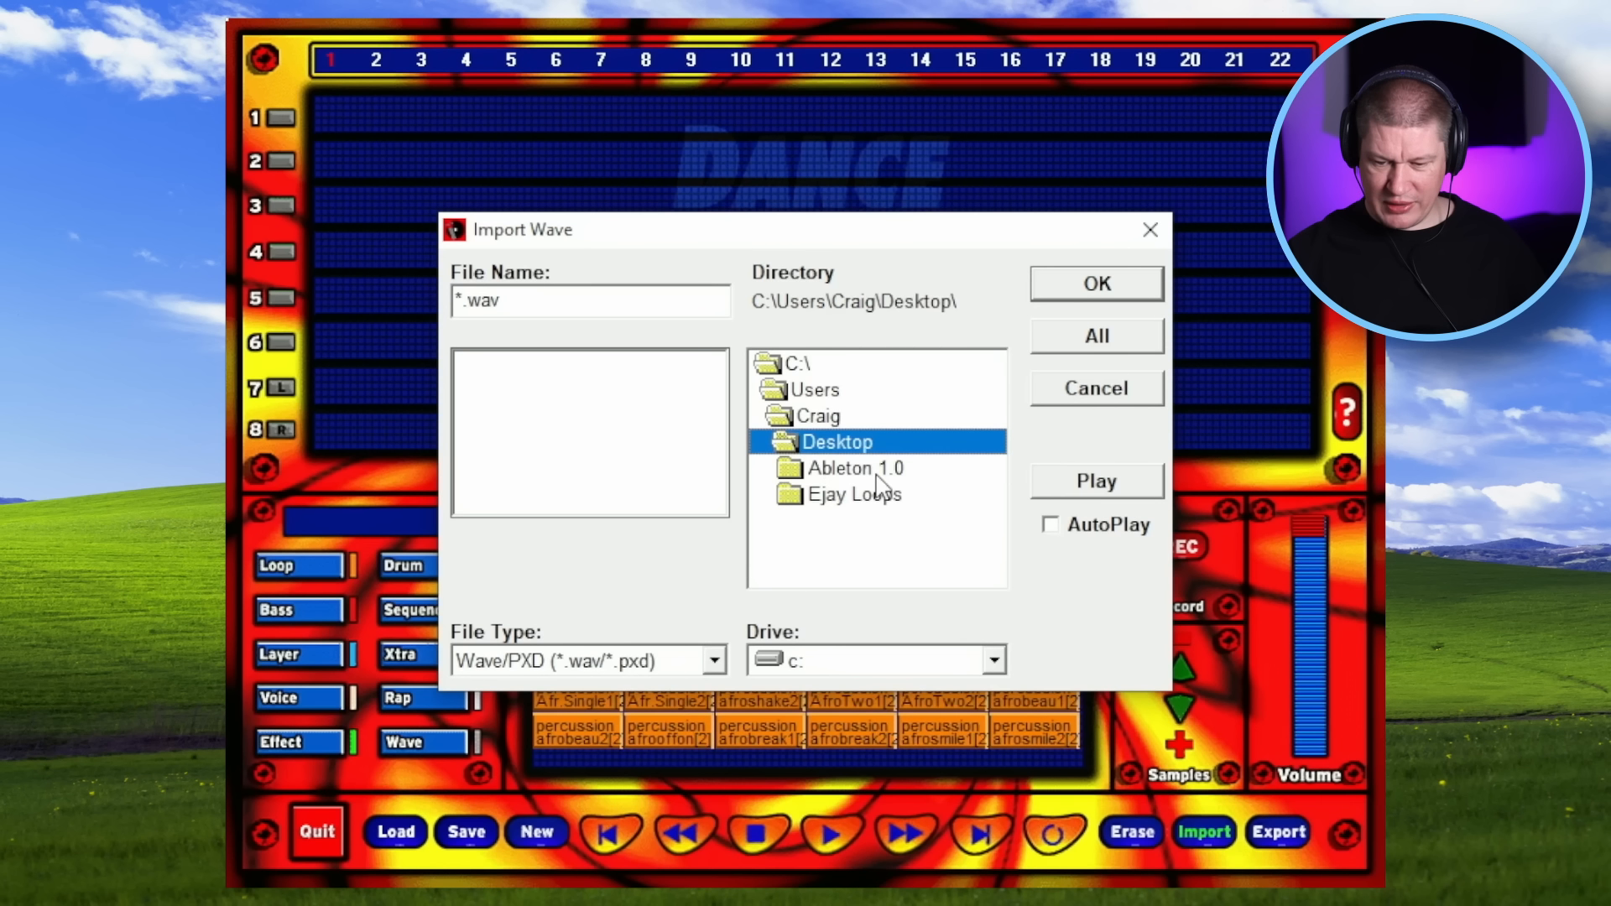
double_click(860, 499)
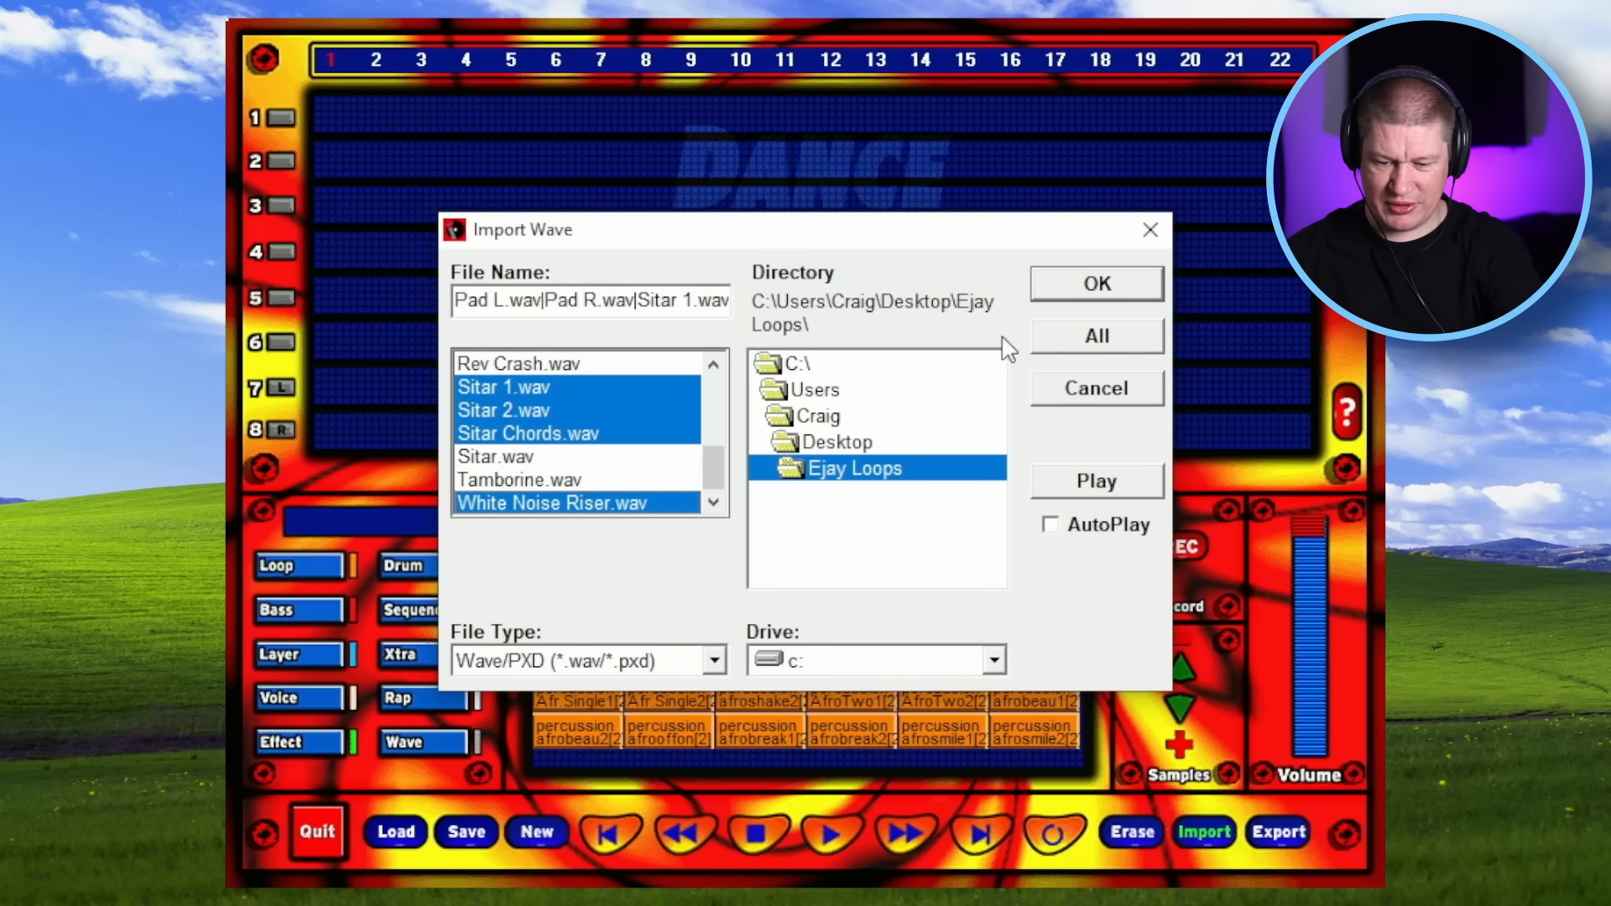
click(1105, 287)
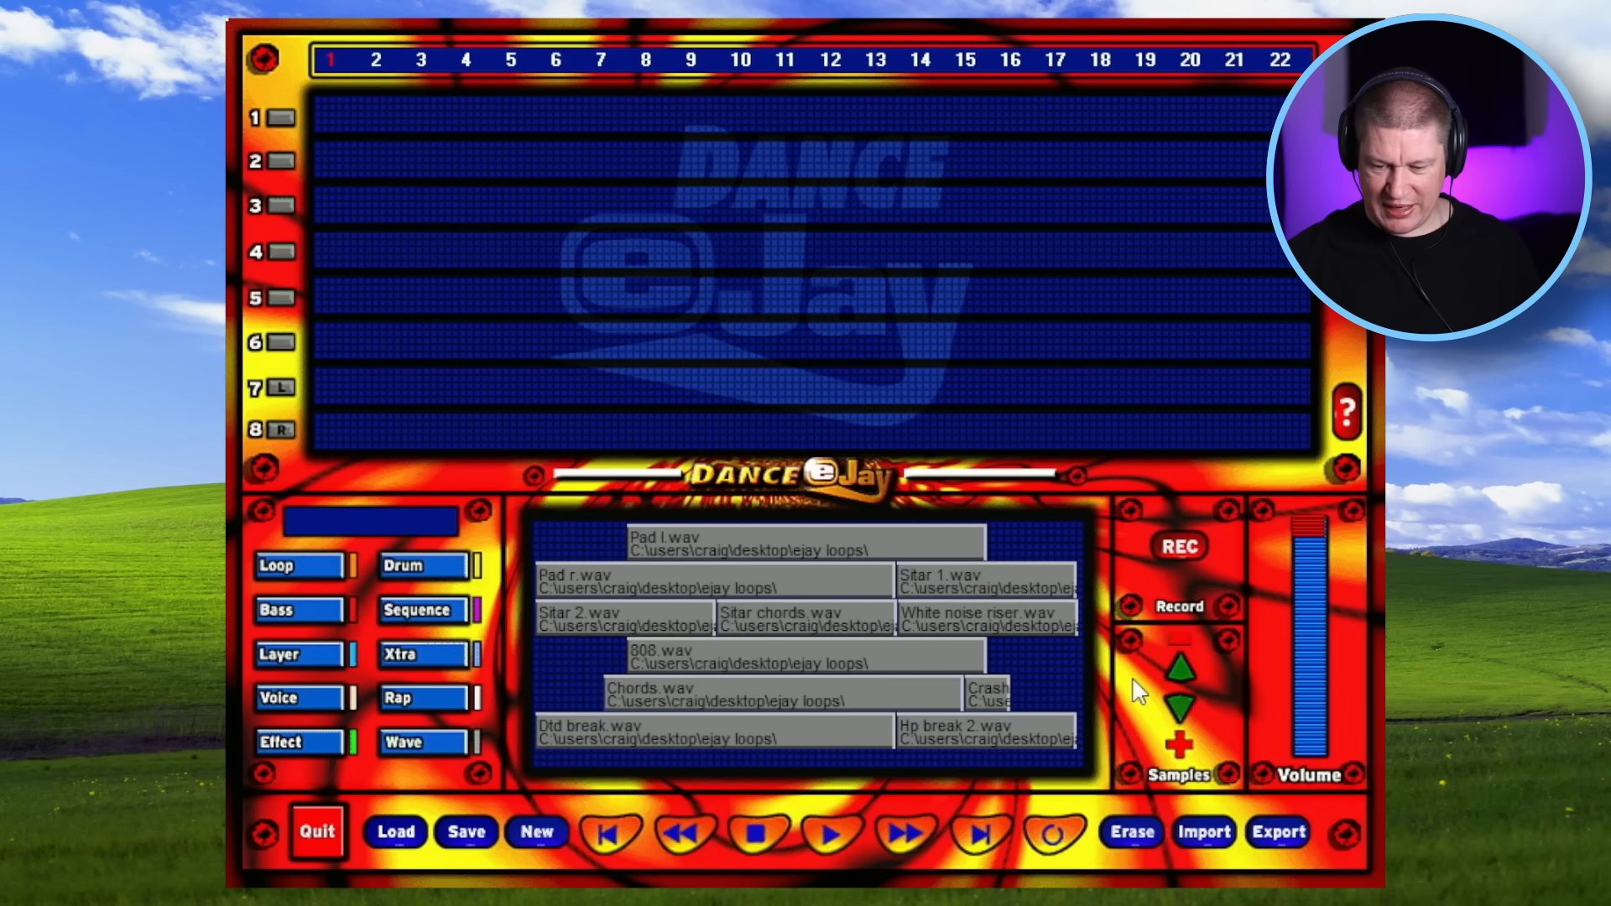
- Browse the imported wave samples and place the tambourine sample at bar 1 of track 1
click(1176, 703)
click(1176, 668)
click(1177, 700)
click(1177, 669)
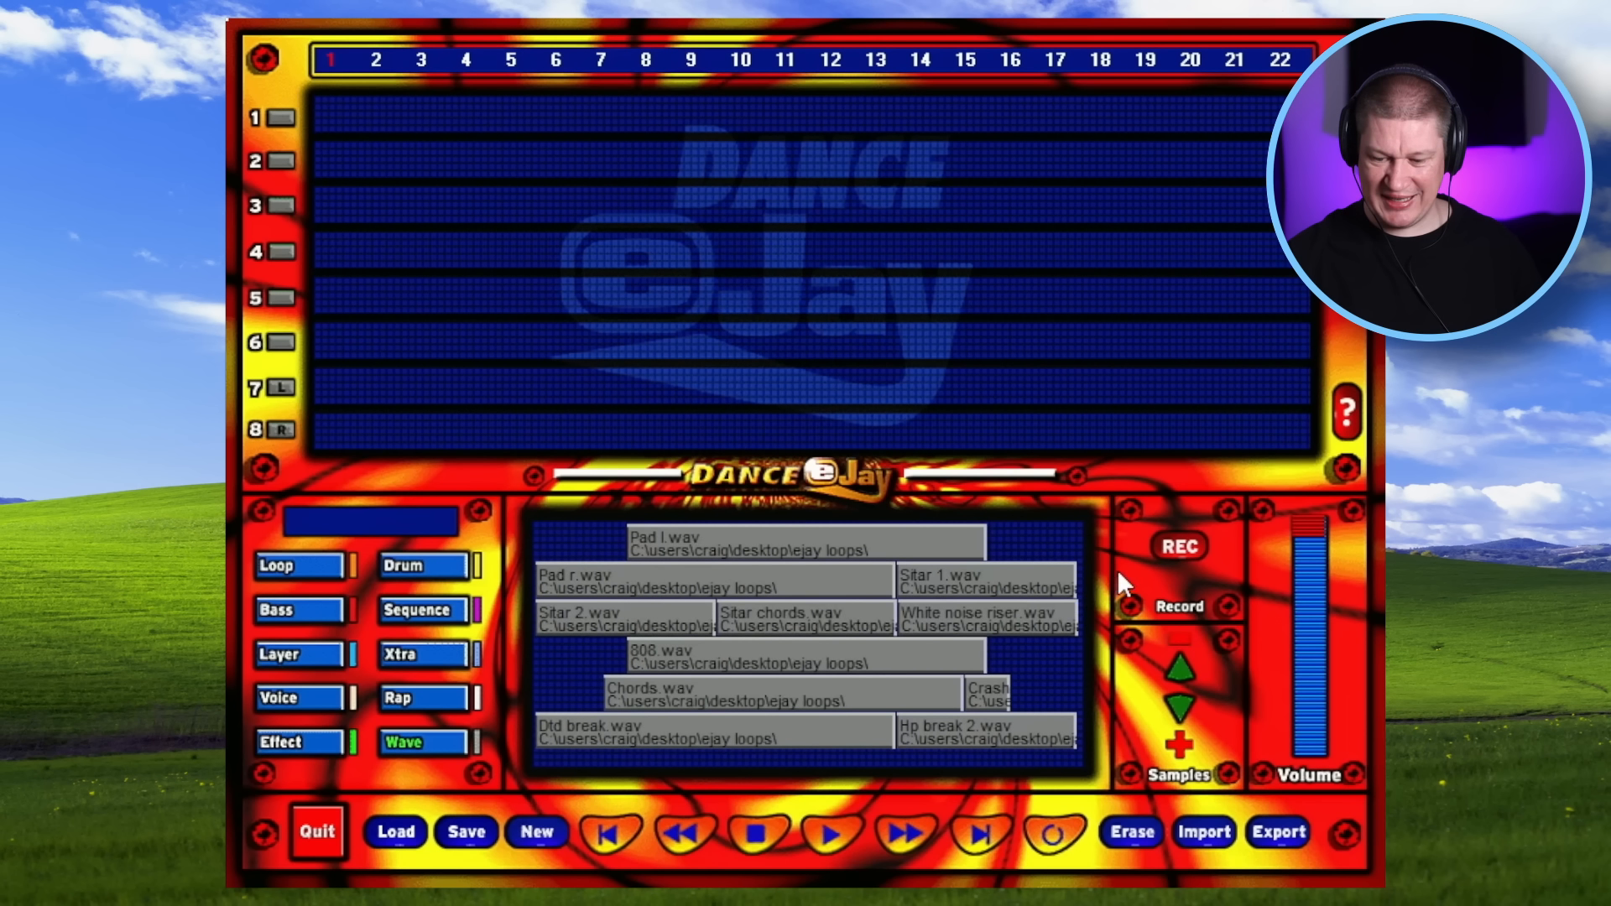
click(1179, 708)
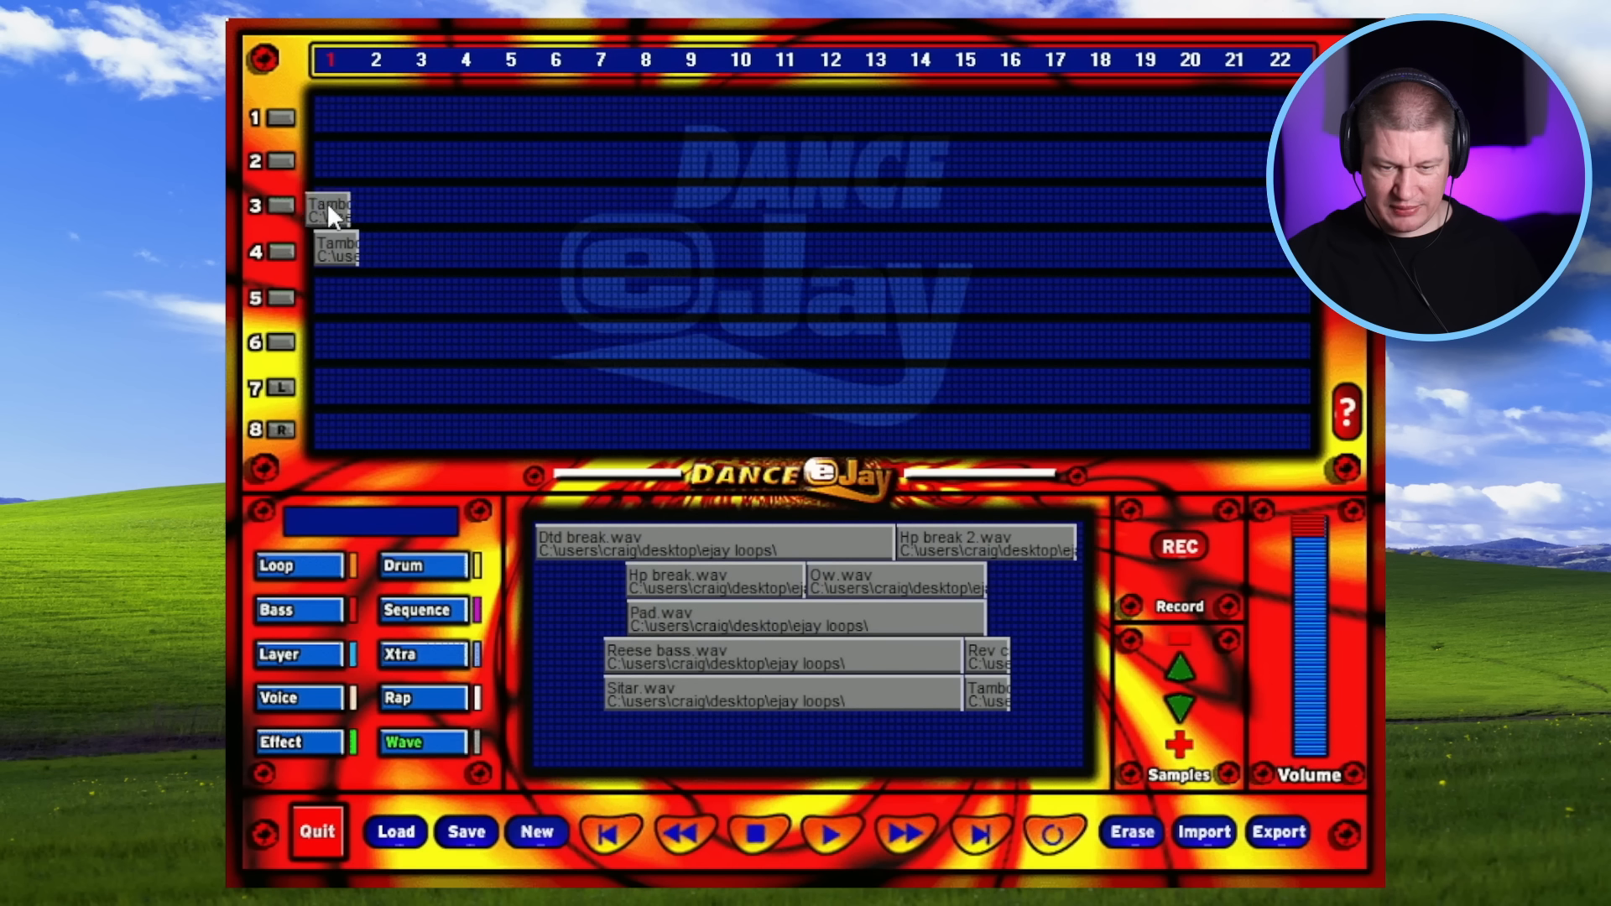
drag(328, 203, 337, 118)
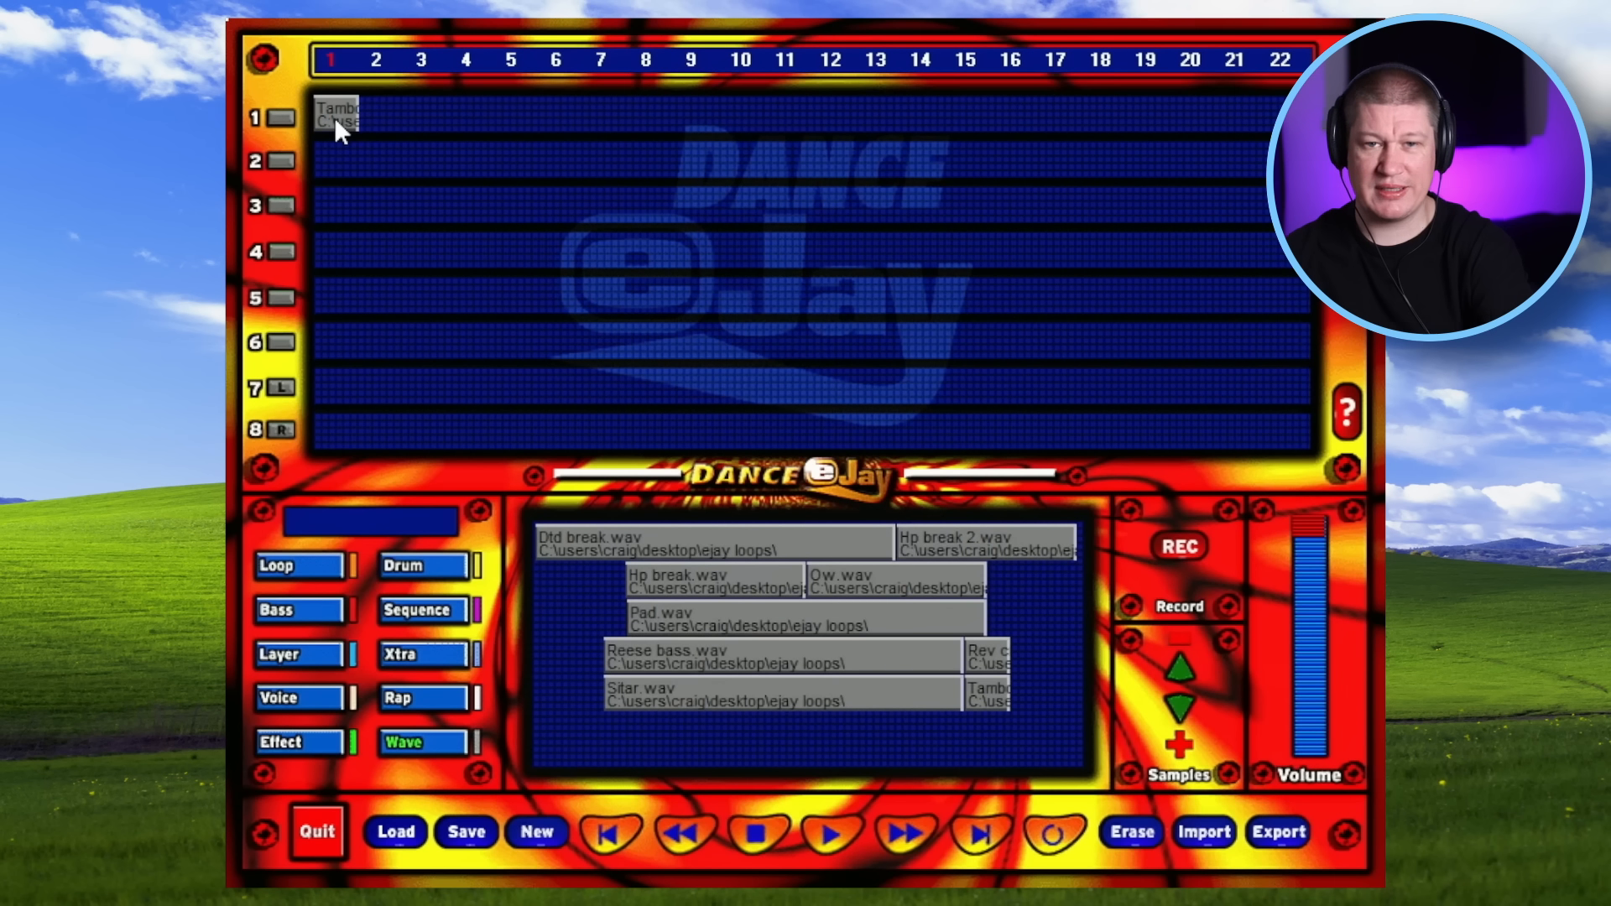
- Preview the tambourine from the start and repeat it on track 1 through bar 8
key(space)
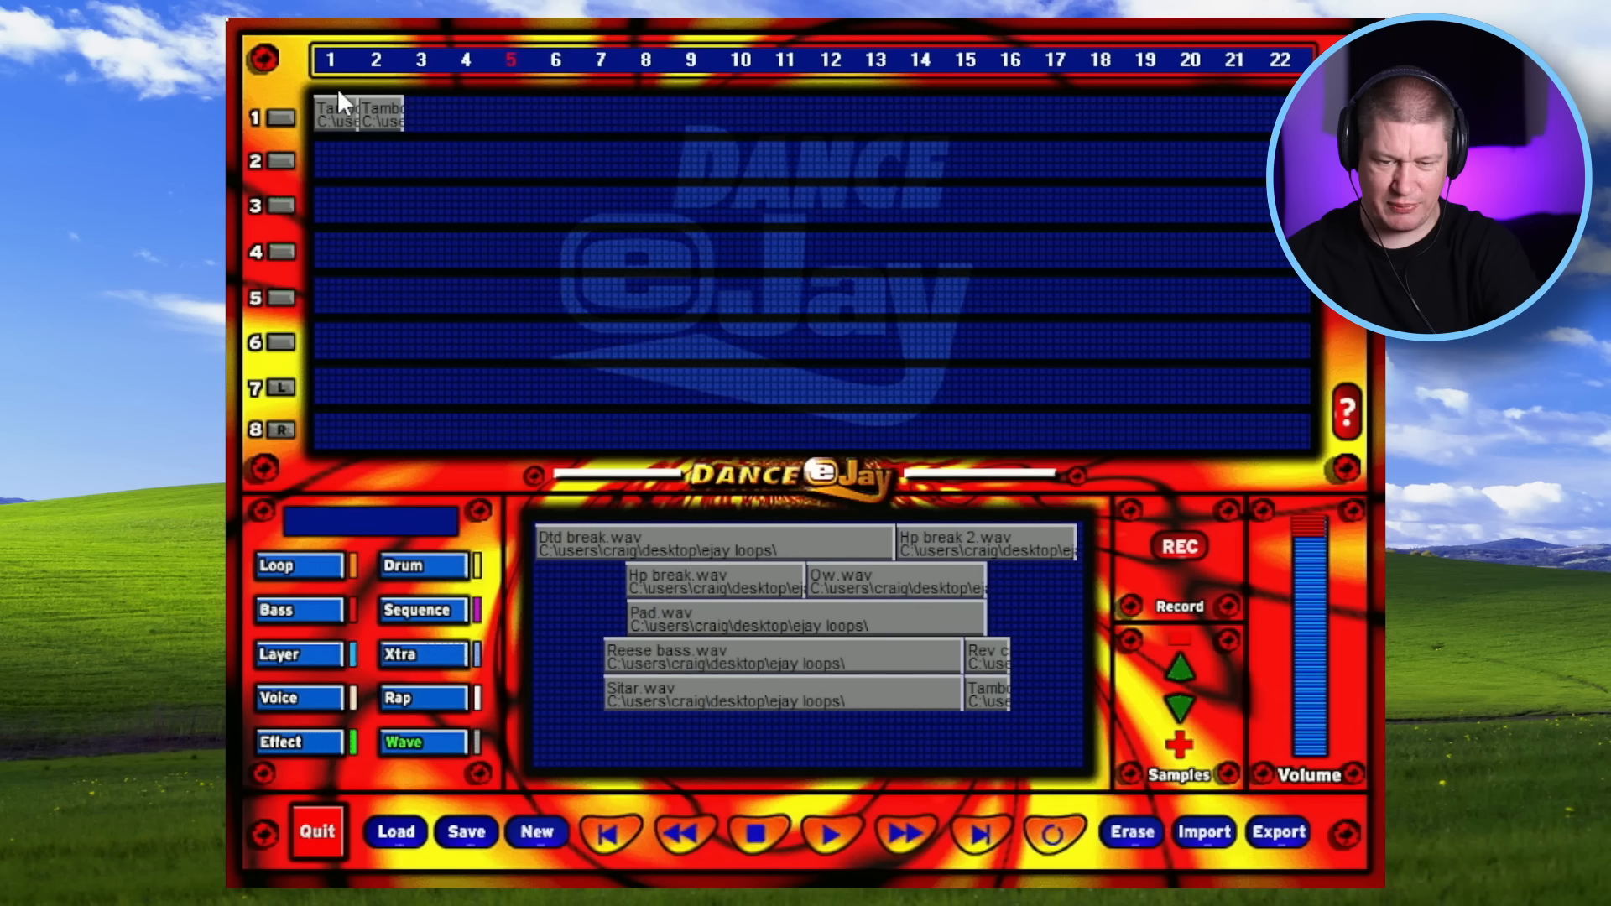
click(330, 56)
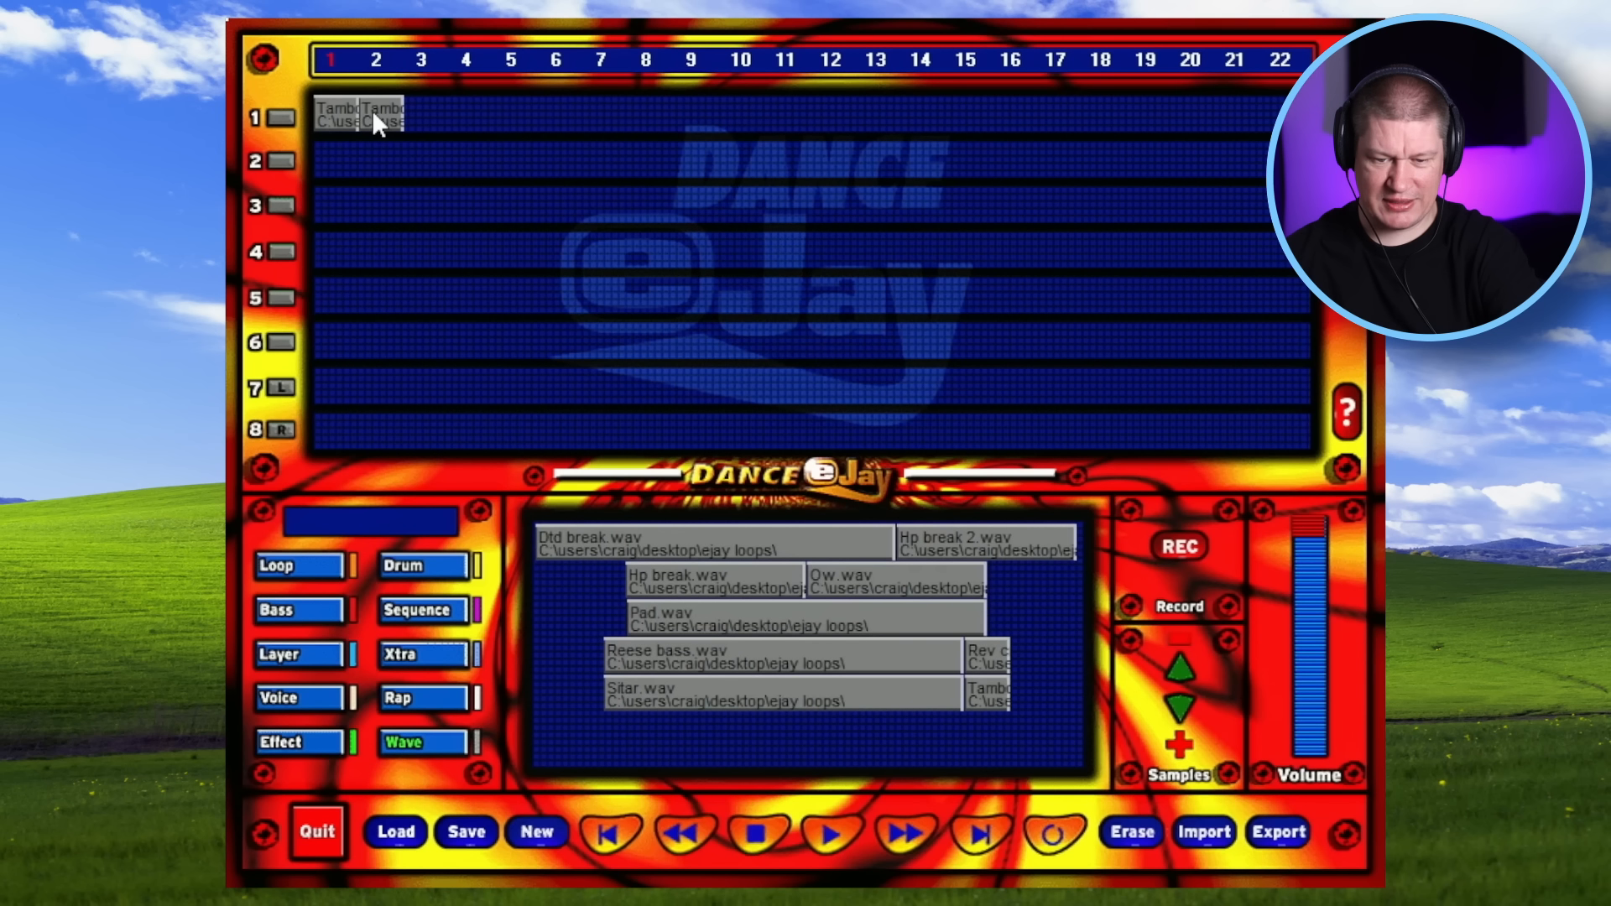
drag(421, 115, 417, 114)
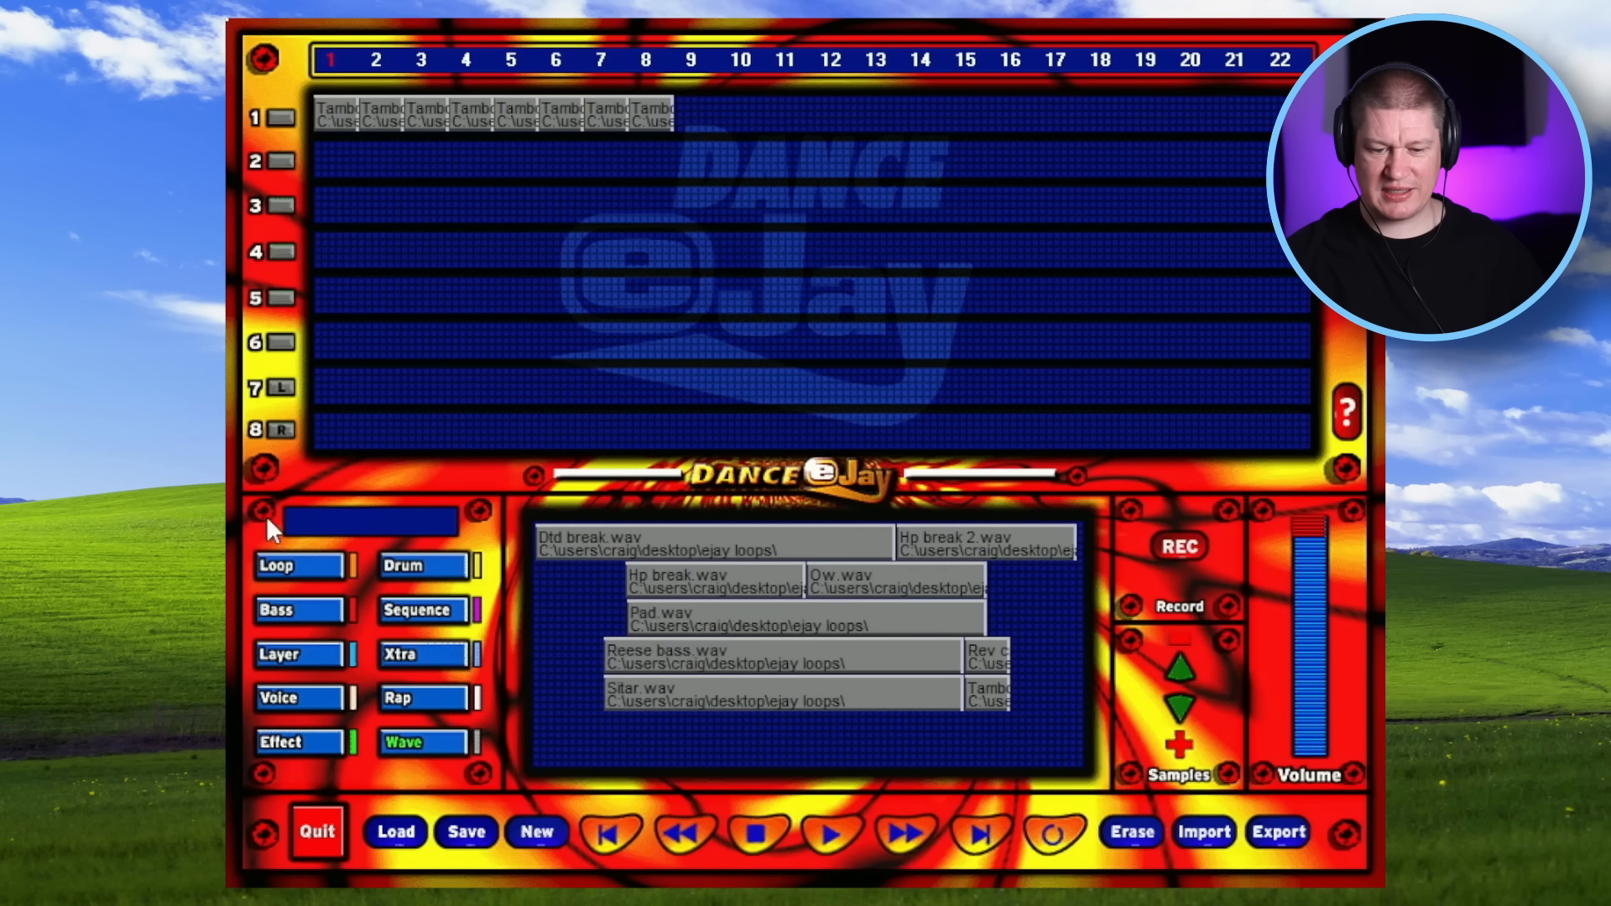
- Place Pad l.wav on track 7 and Pad r.wav on track 8 at bar 1, and preview the mix
click(1178, 671)
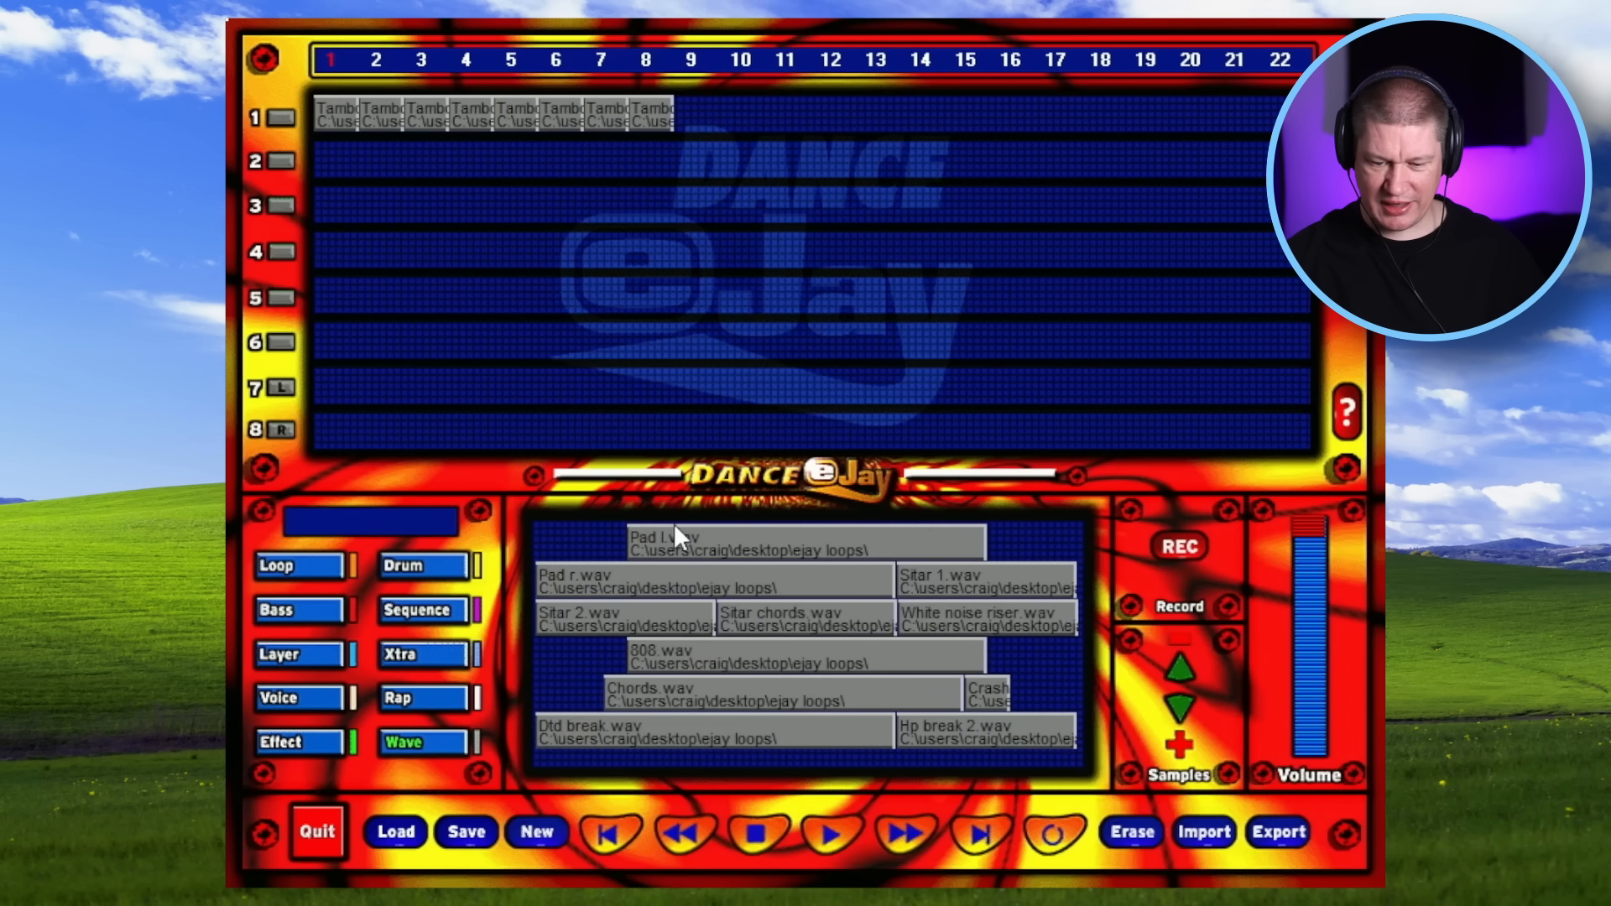
drag(674, 529, 367, 382)
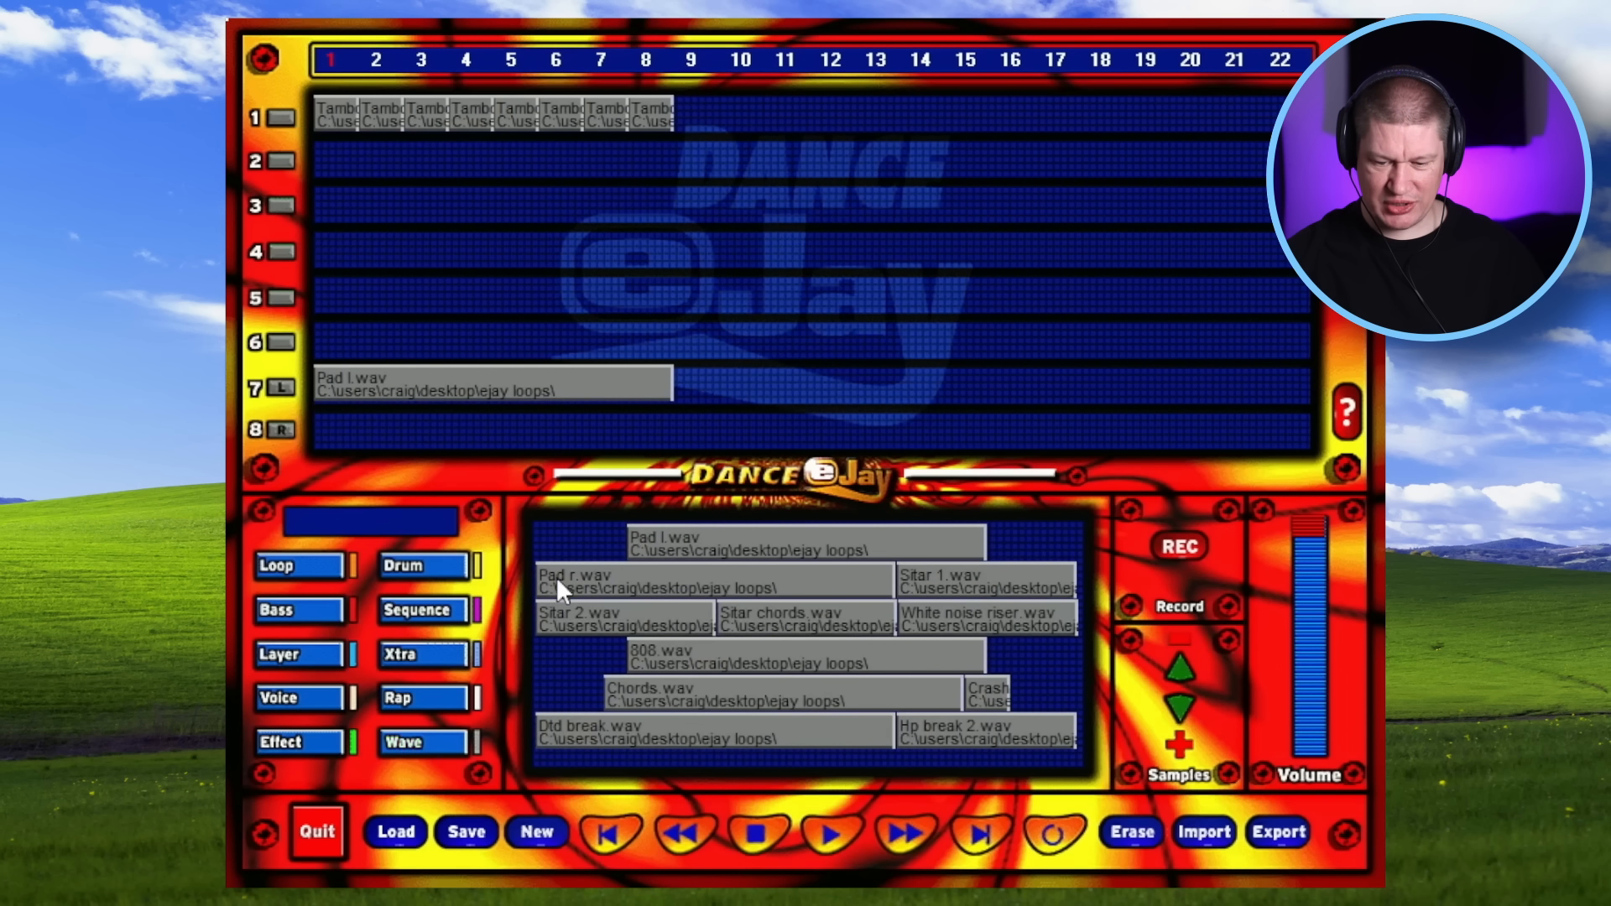
drag(617, 575, 420, 434)
key(space)
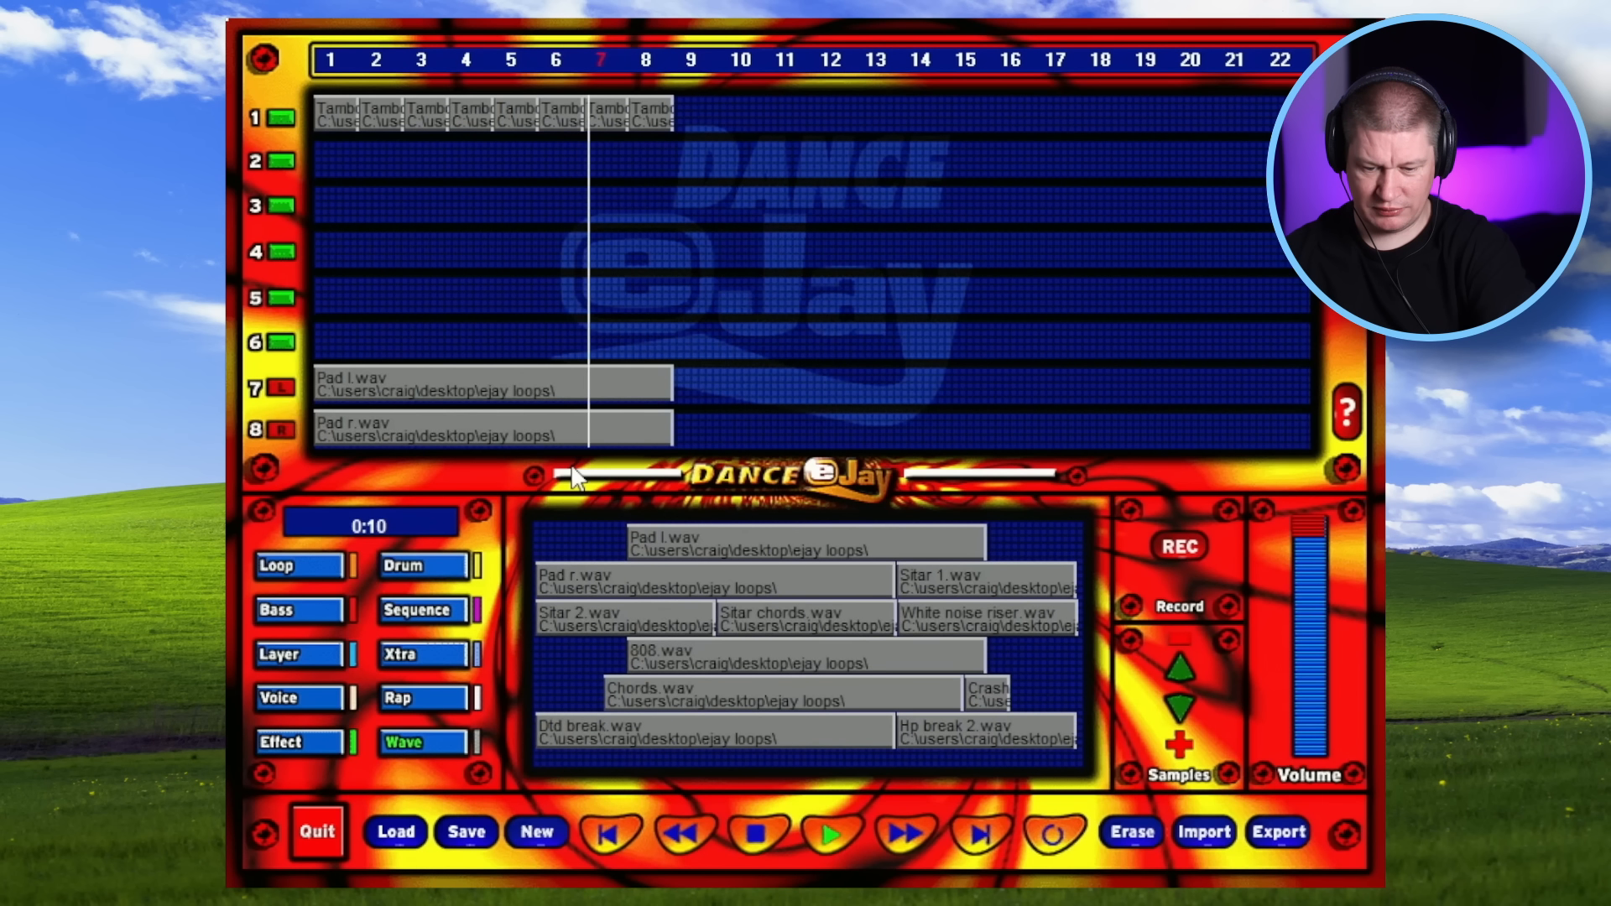
key(space)
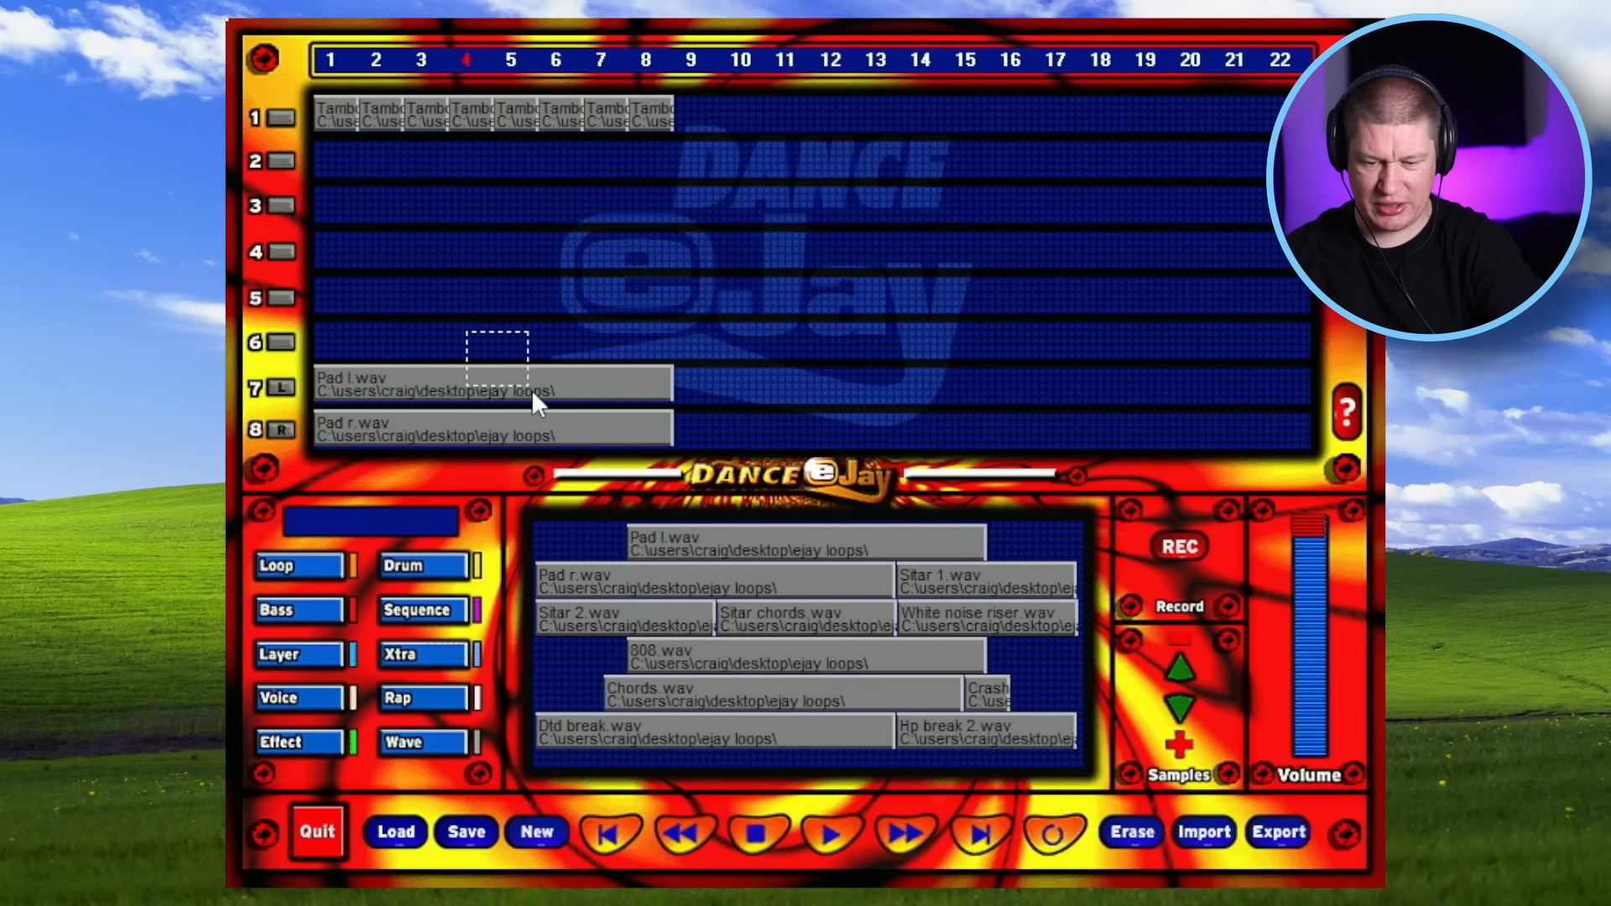
- Copy both pad samples on tracks 7 and 8 to start at bar 9, and turn on the help option
drag(531, 389, 574, 436)
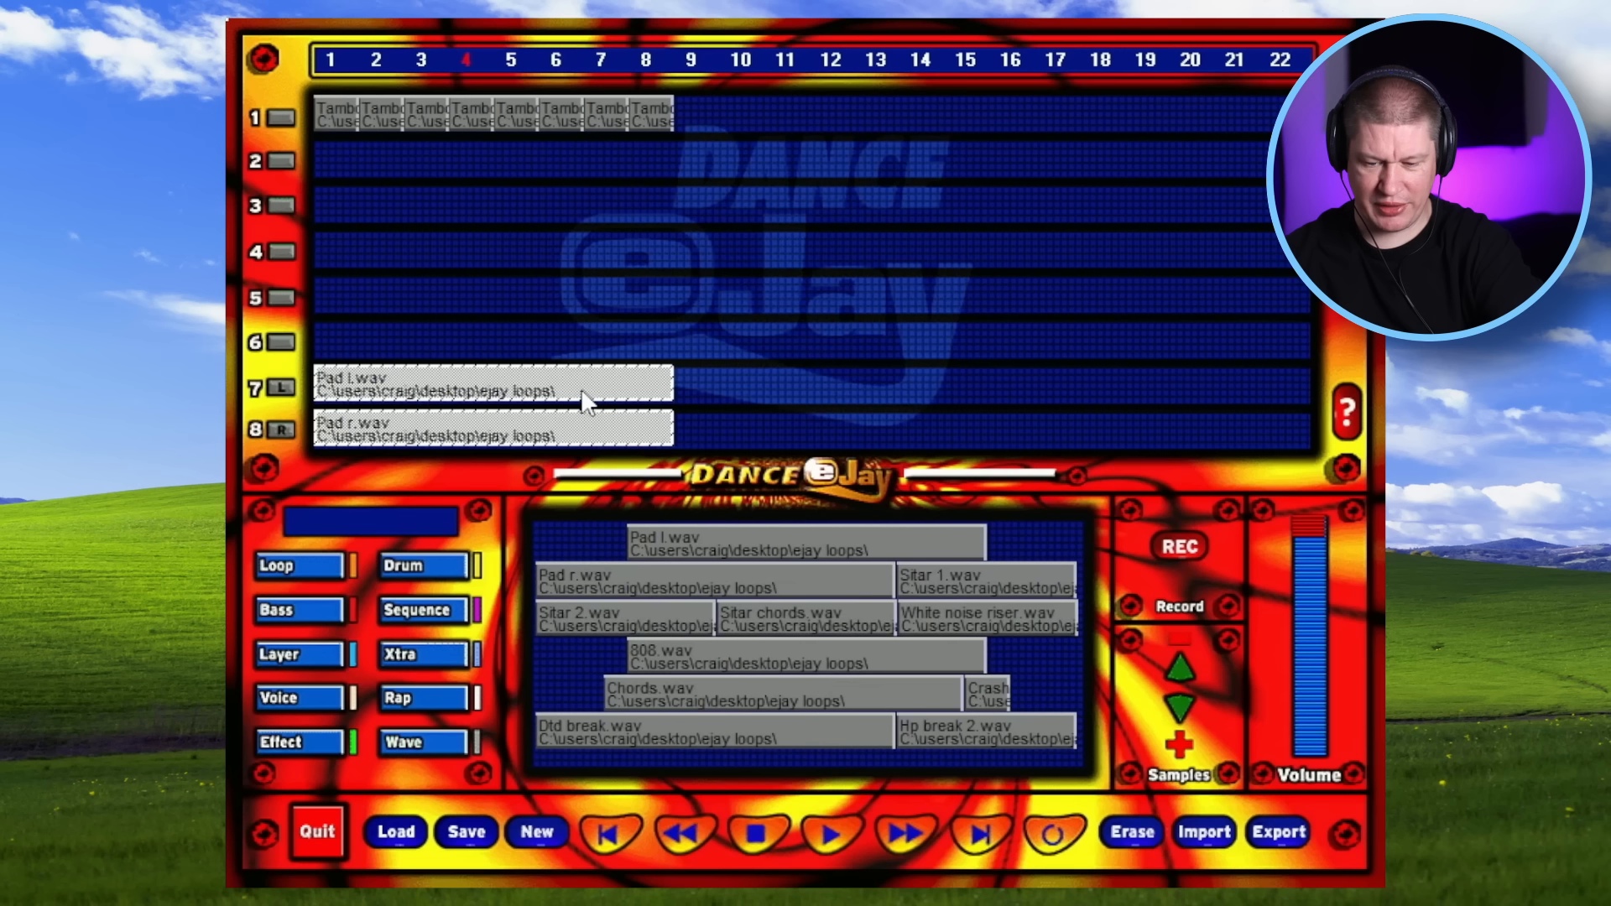
drag(530, 387, 868, 393)
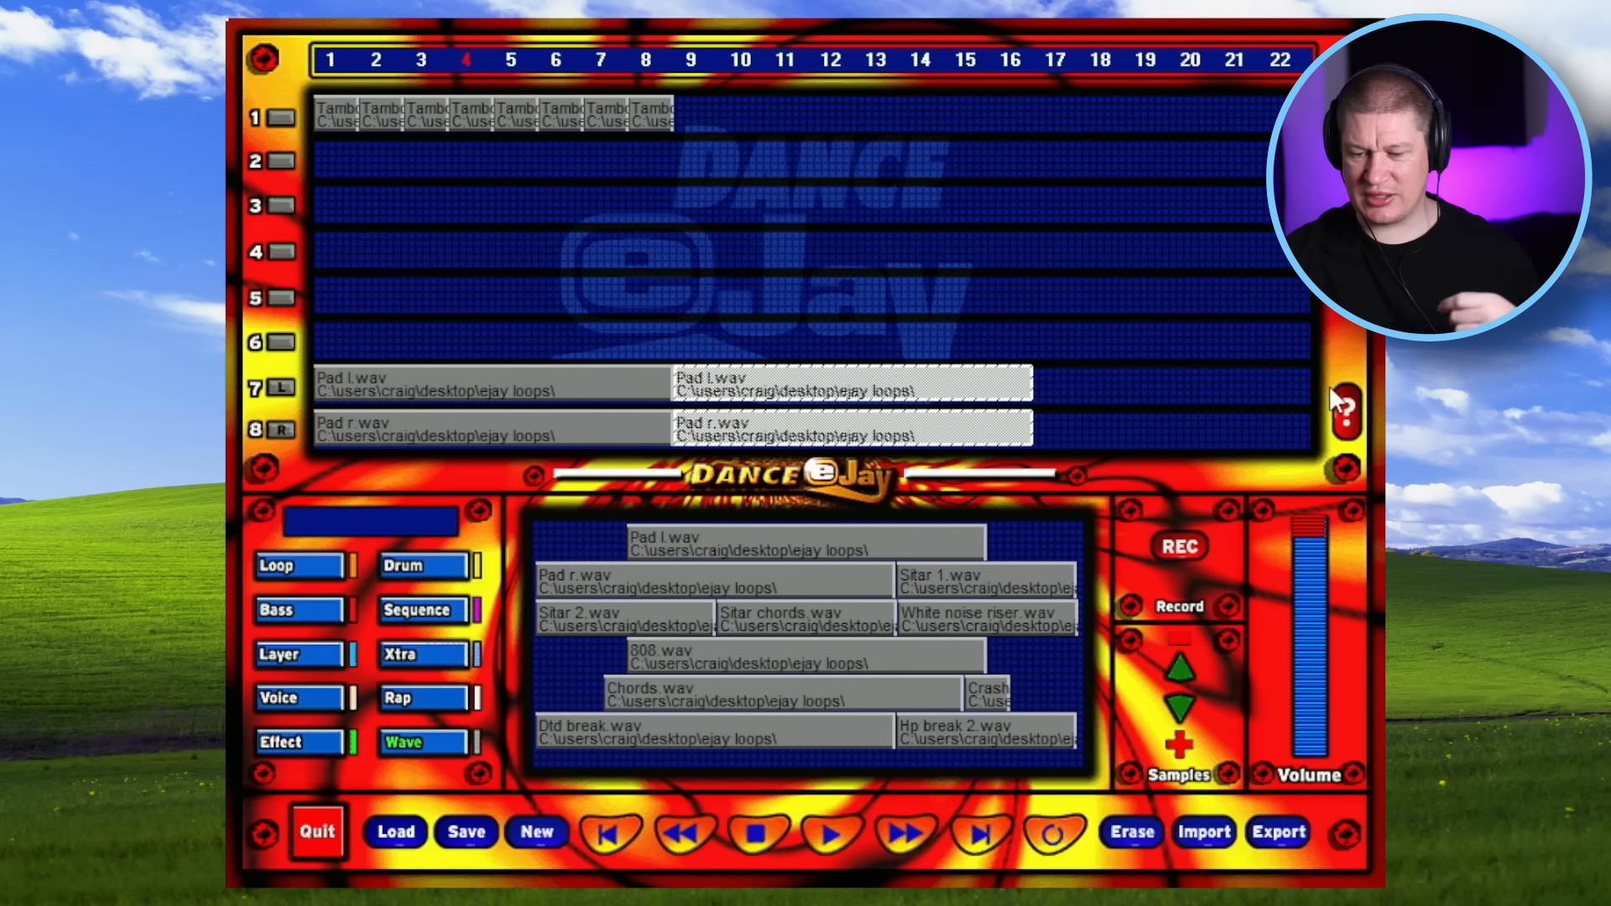
click(1348, 417)
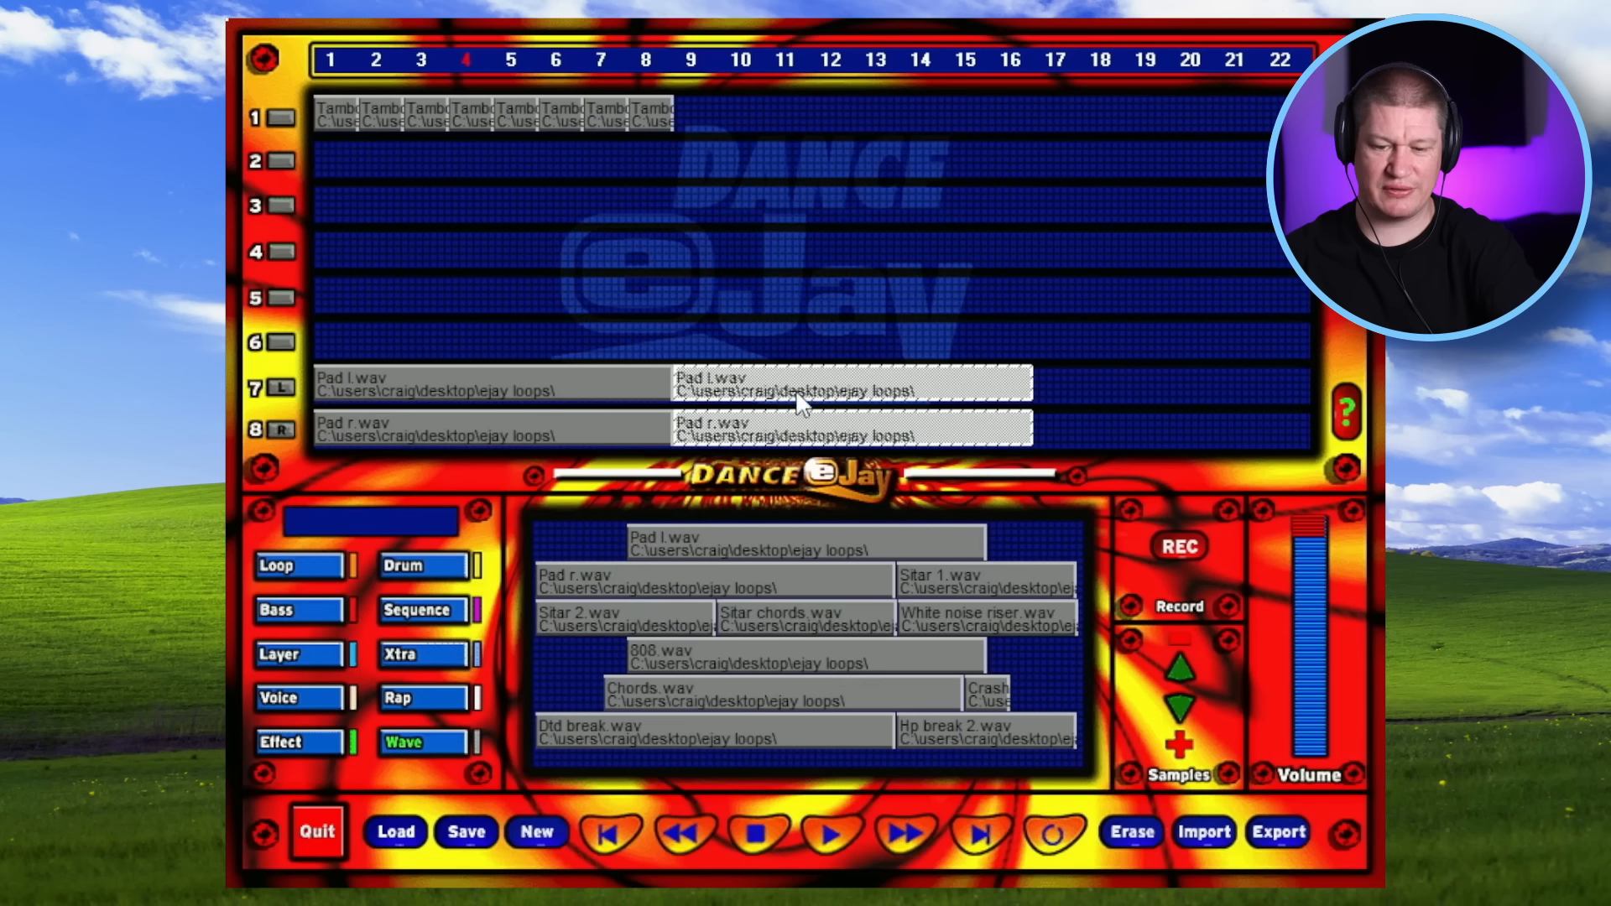
- Place the crash sample at bar 1 of track 3 and play the mix from the start
click(331, 59)
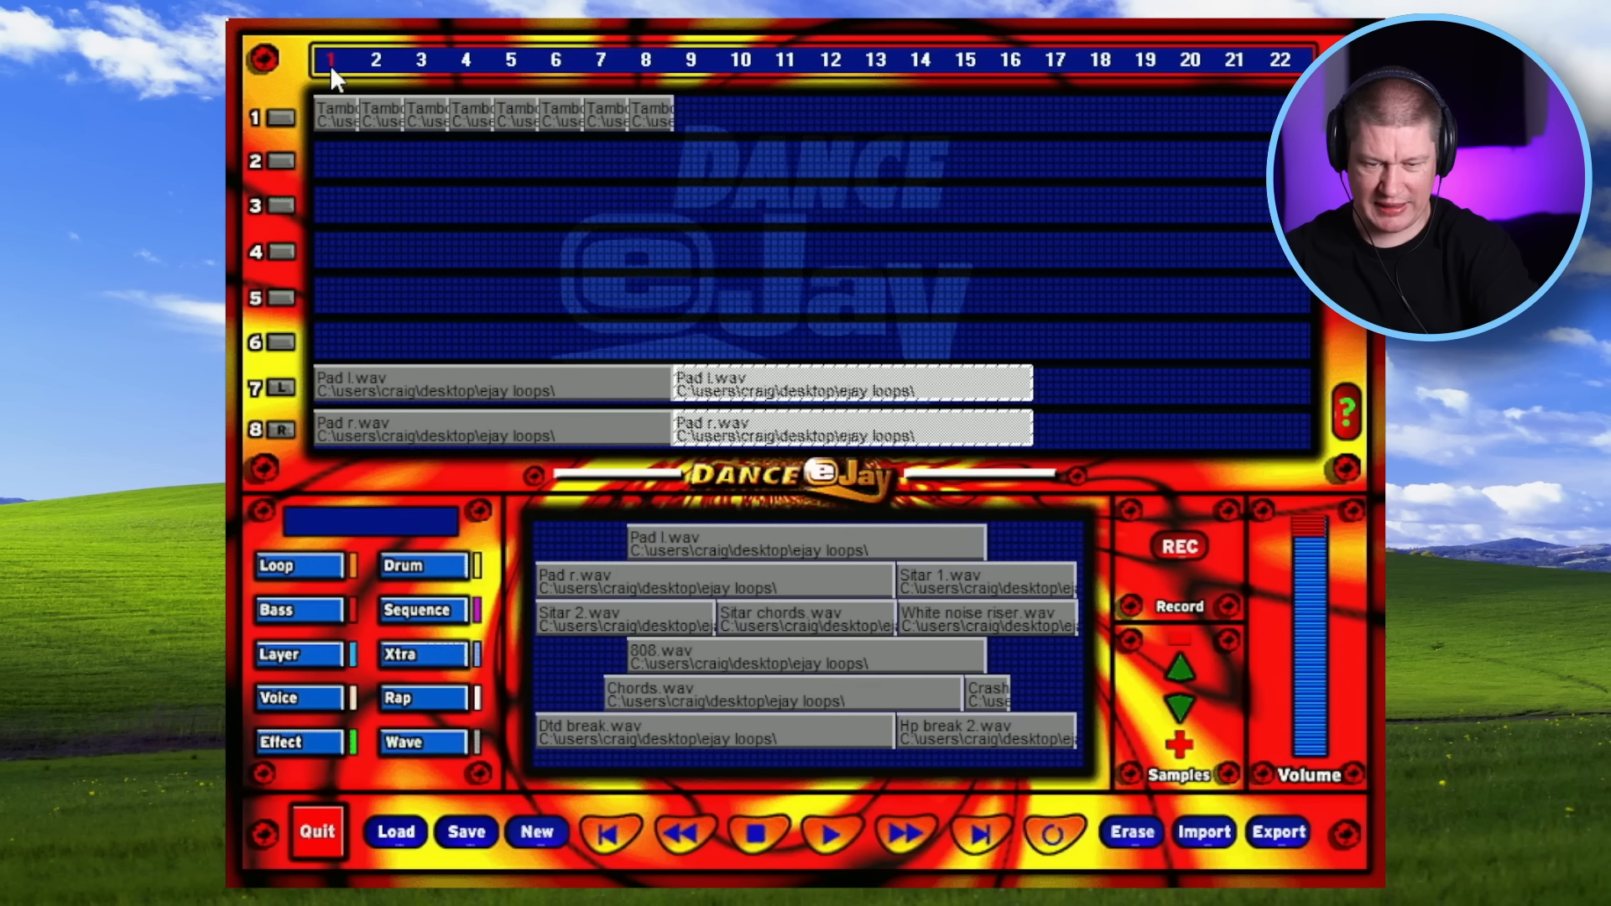
key(space)
key(space)
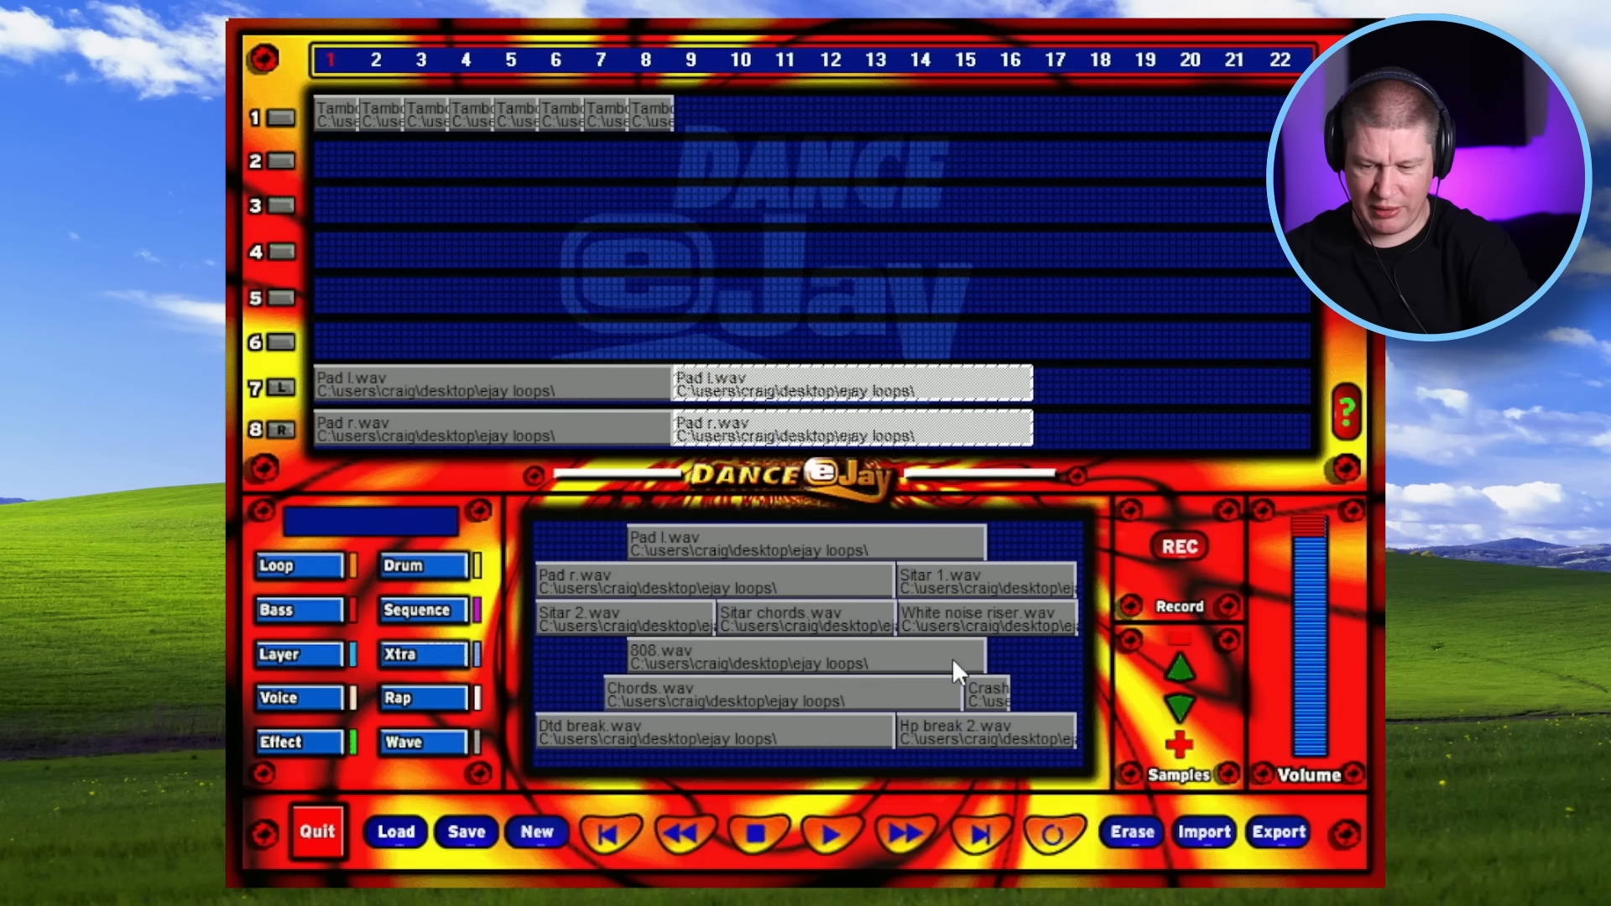
drag(334, 200, 339, 204)
key(space)
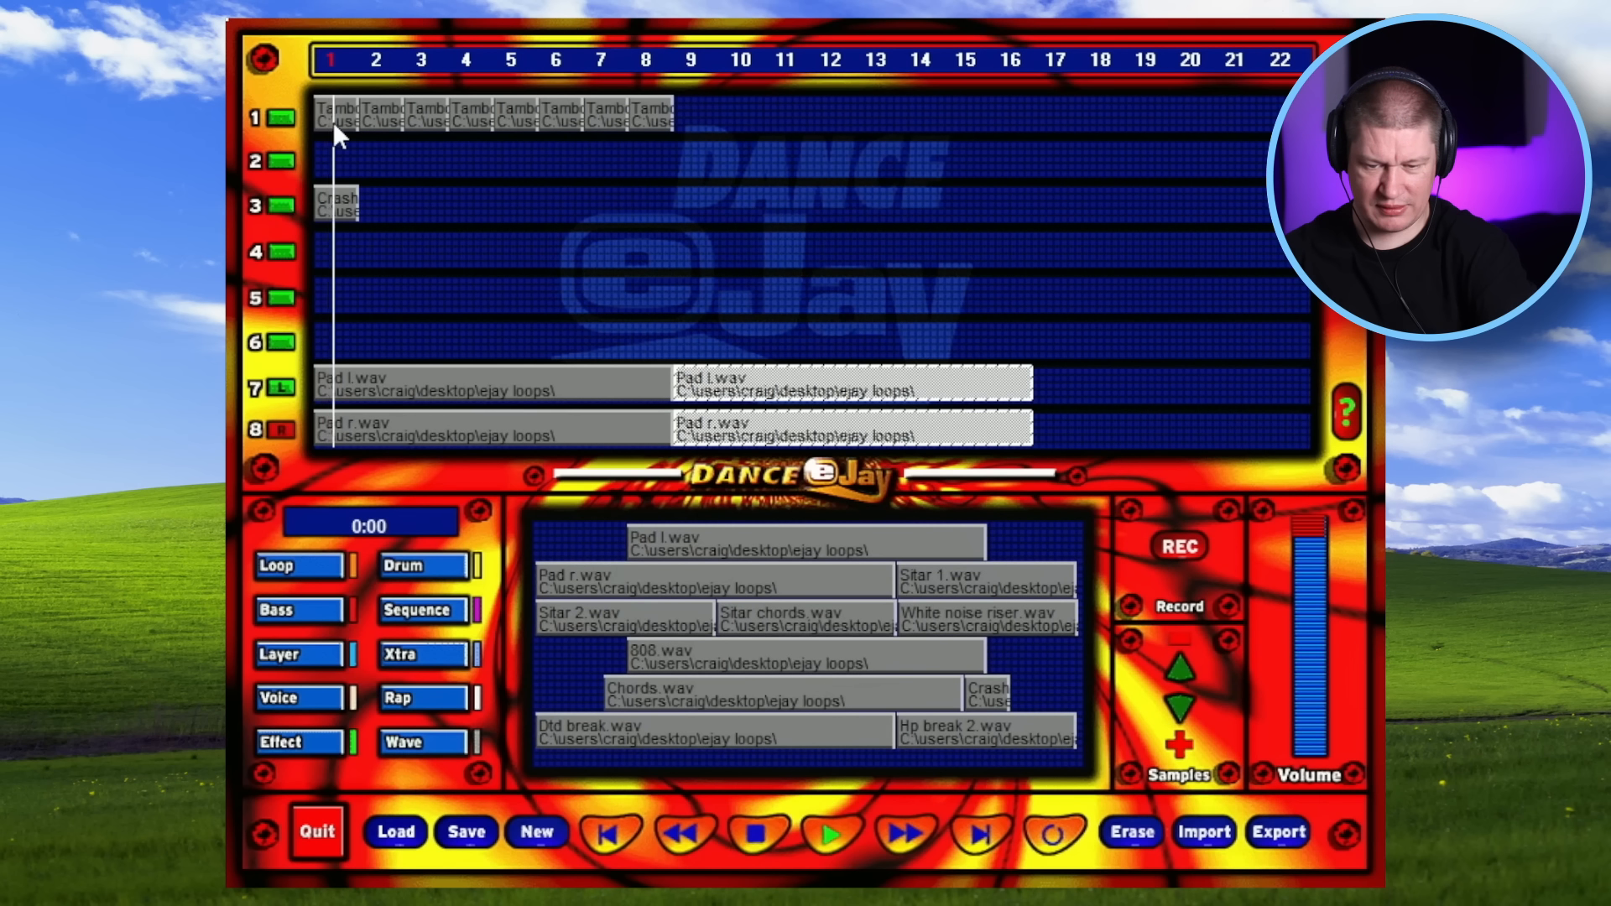
- Stop playback and place the reverse crash sample at bar 8 of track 3
click(1180, 707)
key(space)
drag(991, 652, 593, 297)
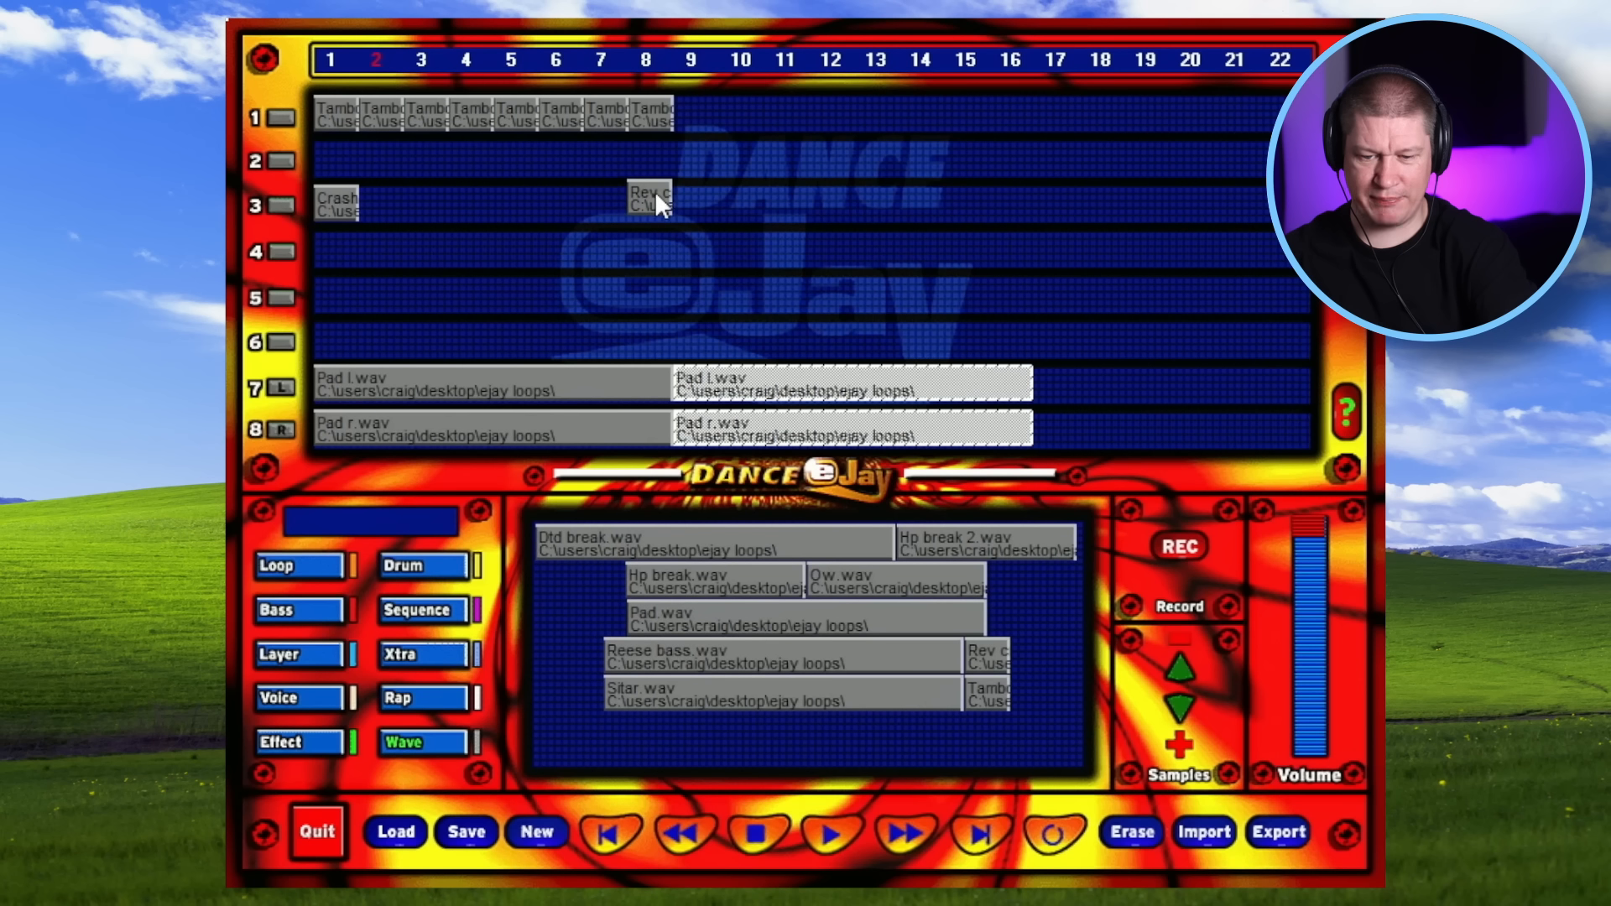
drag(657, 193, 656, 200)
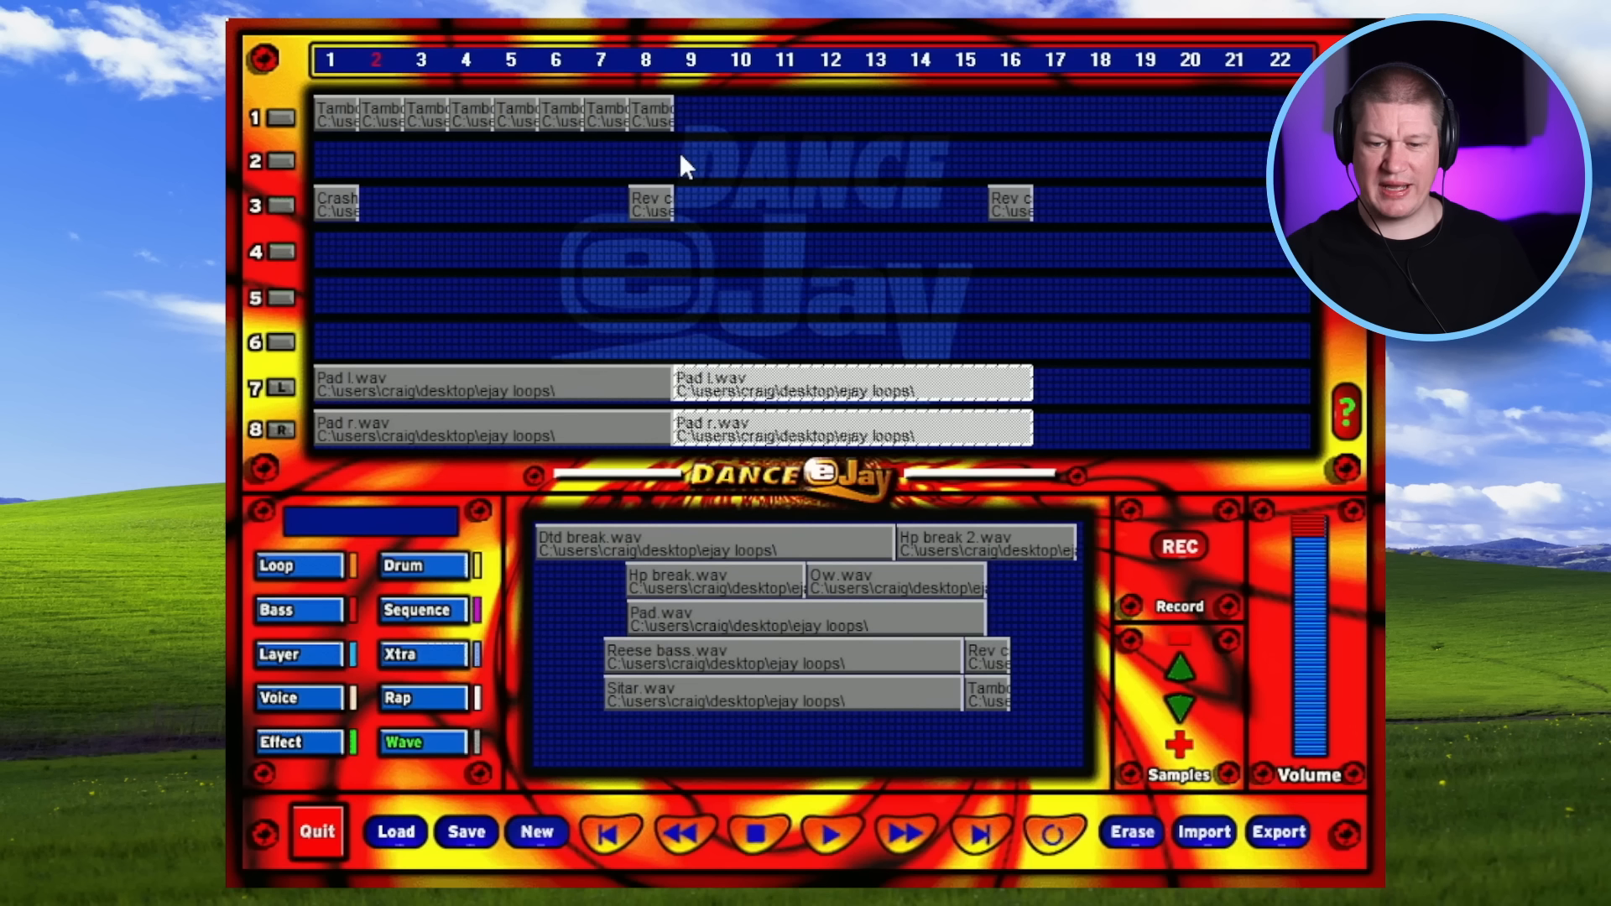
- Import Filtered Break.wav from the Ejay Loops folder on the Desktop and place it at bar 9 of track 2
click(1182, 672)
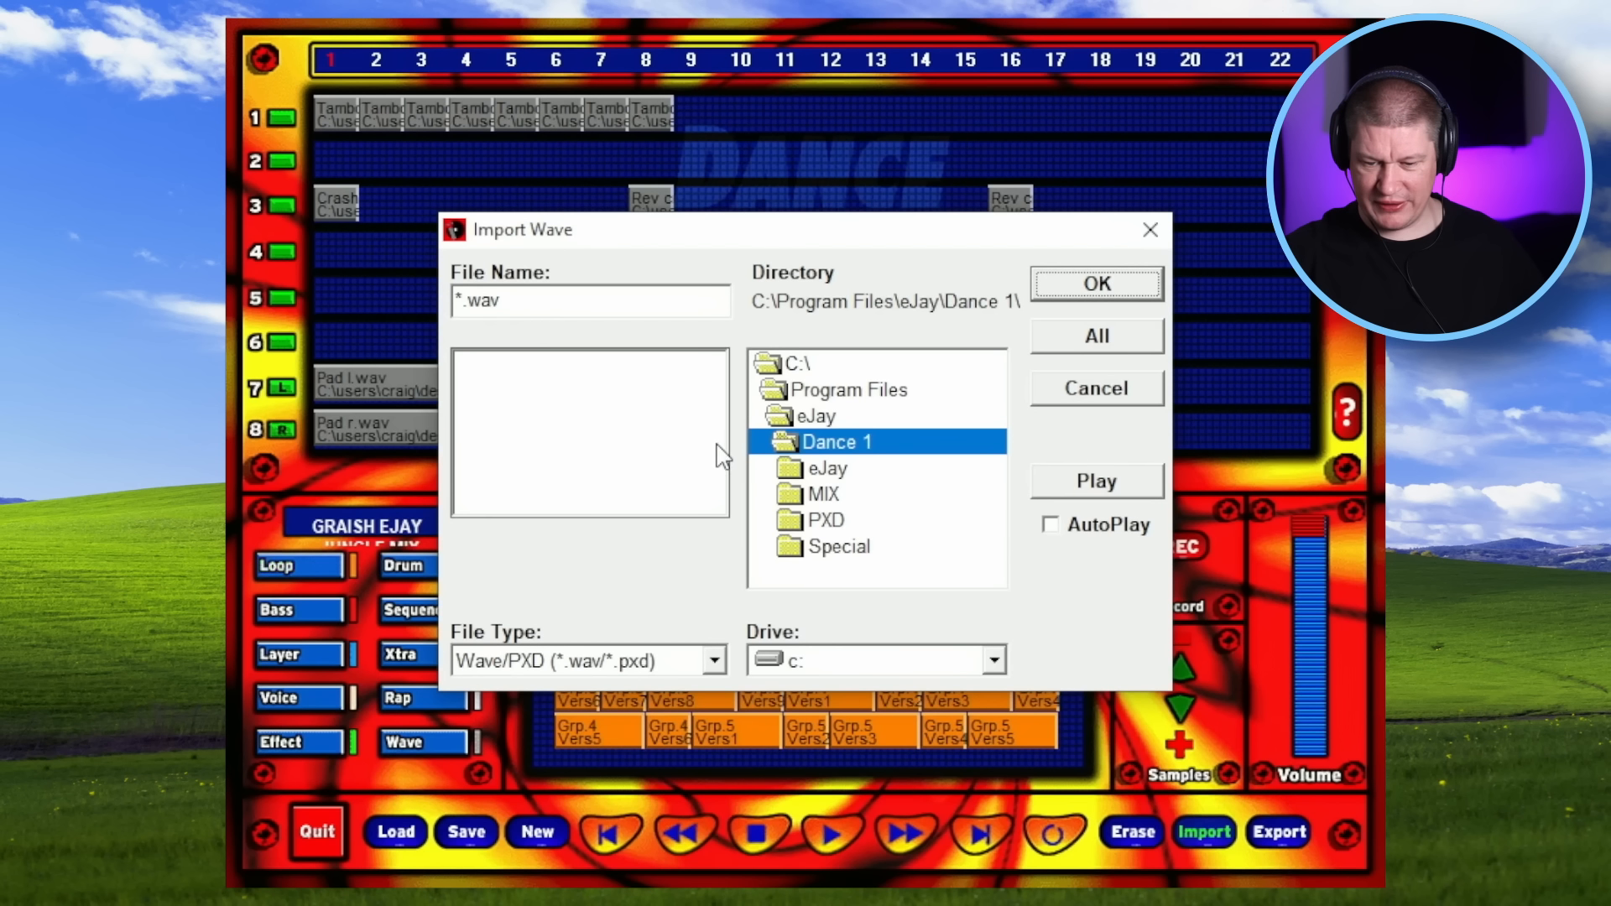
double_click(835, 366)
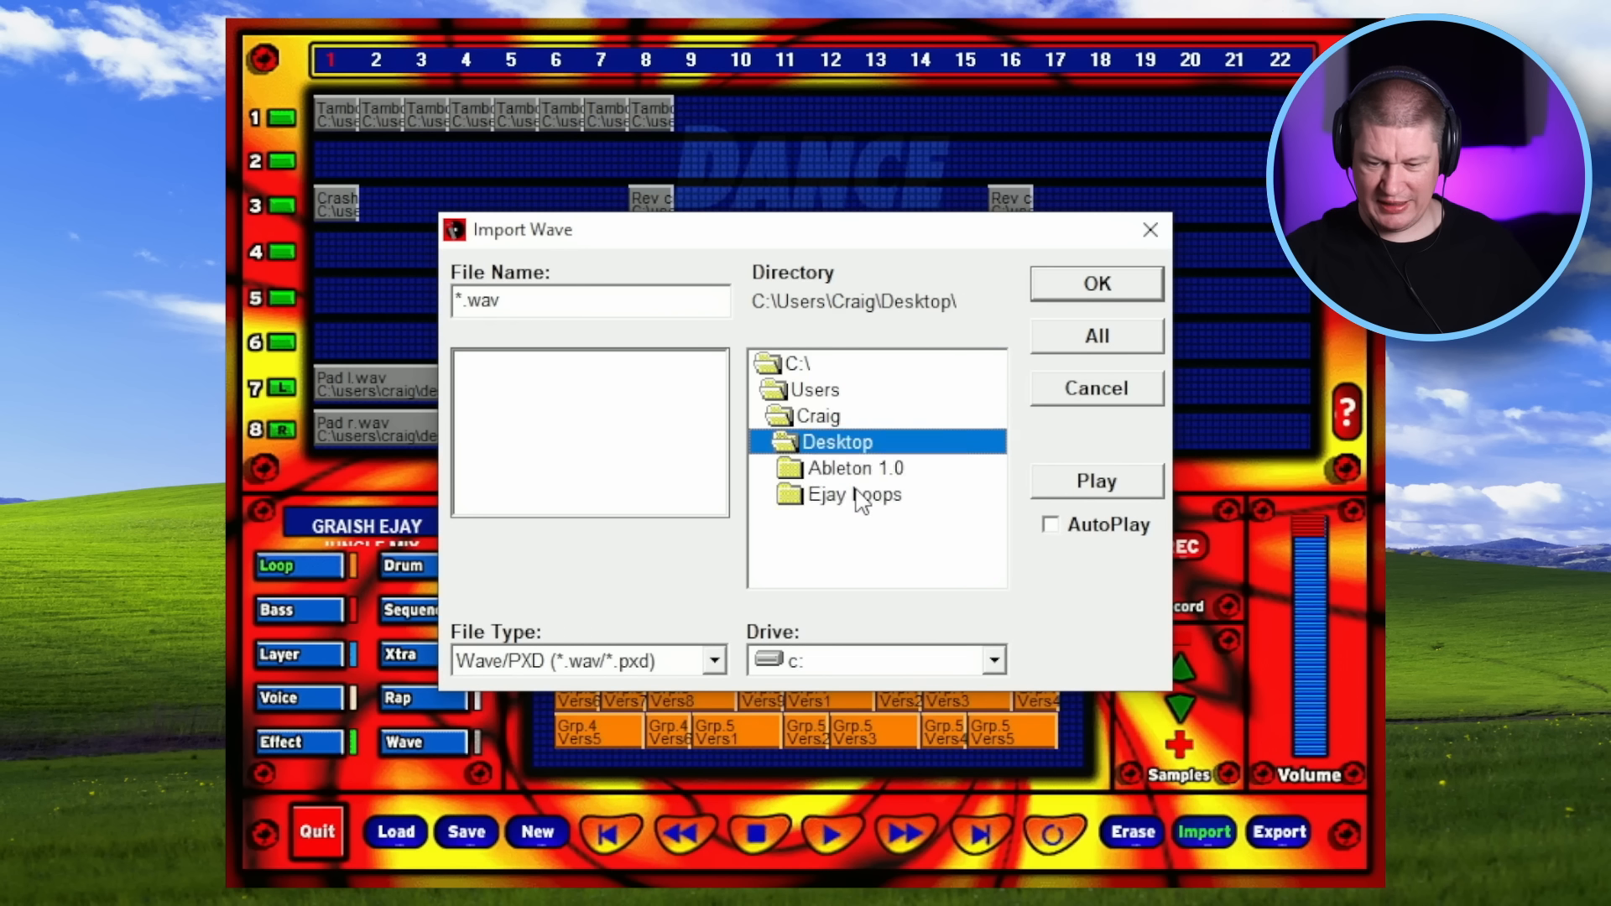
double_click(857, 496)
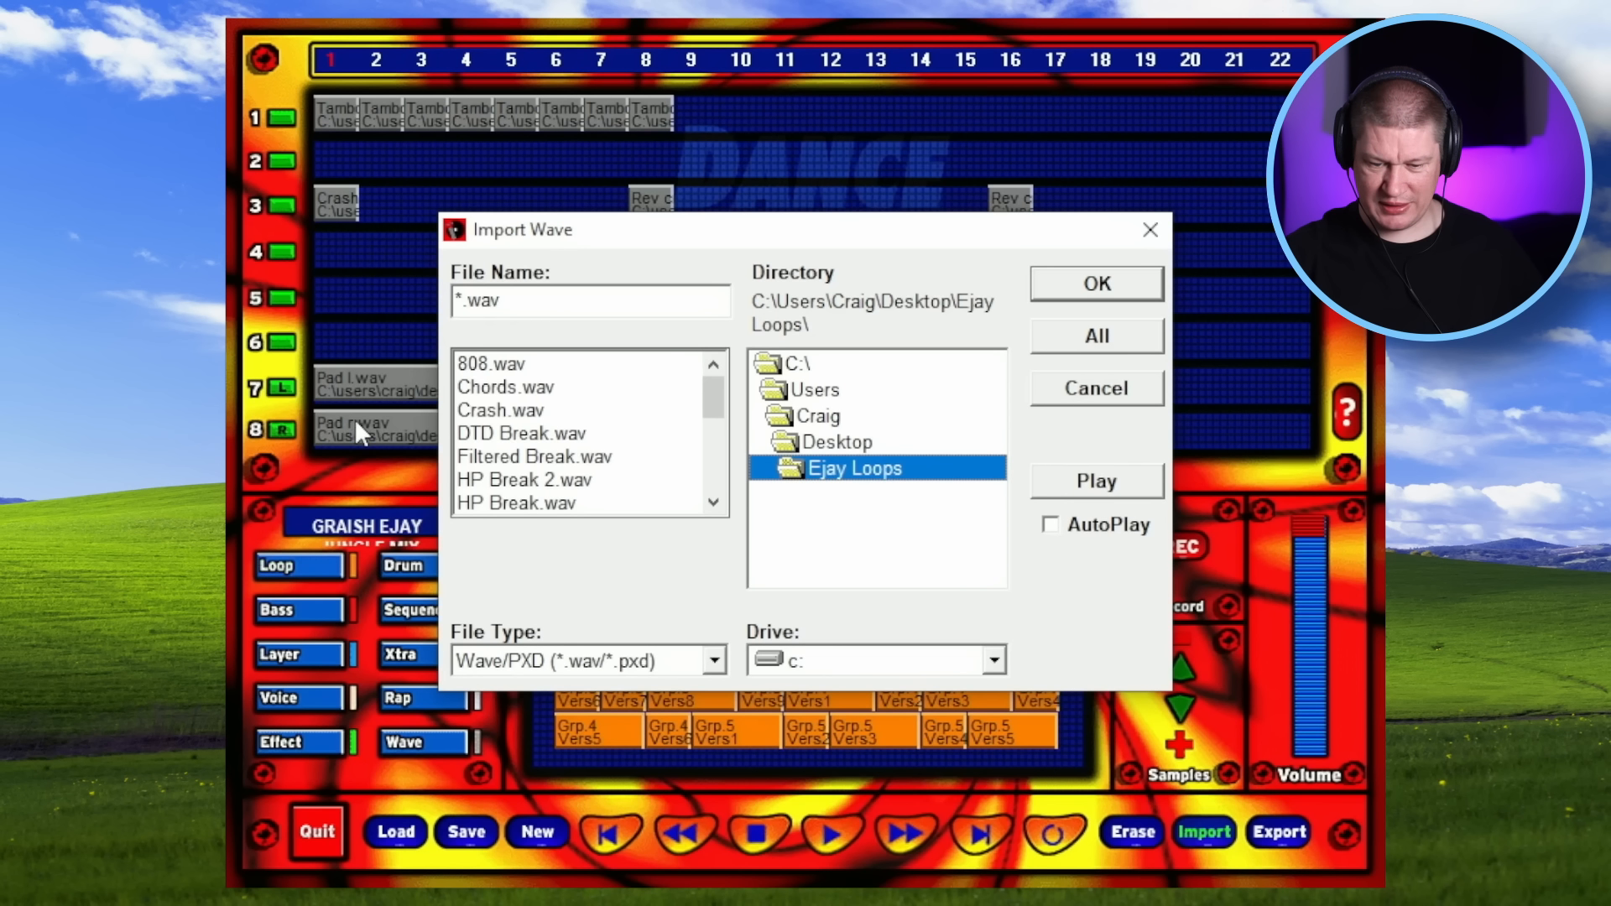
click(496, 434)
click(537, 457)
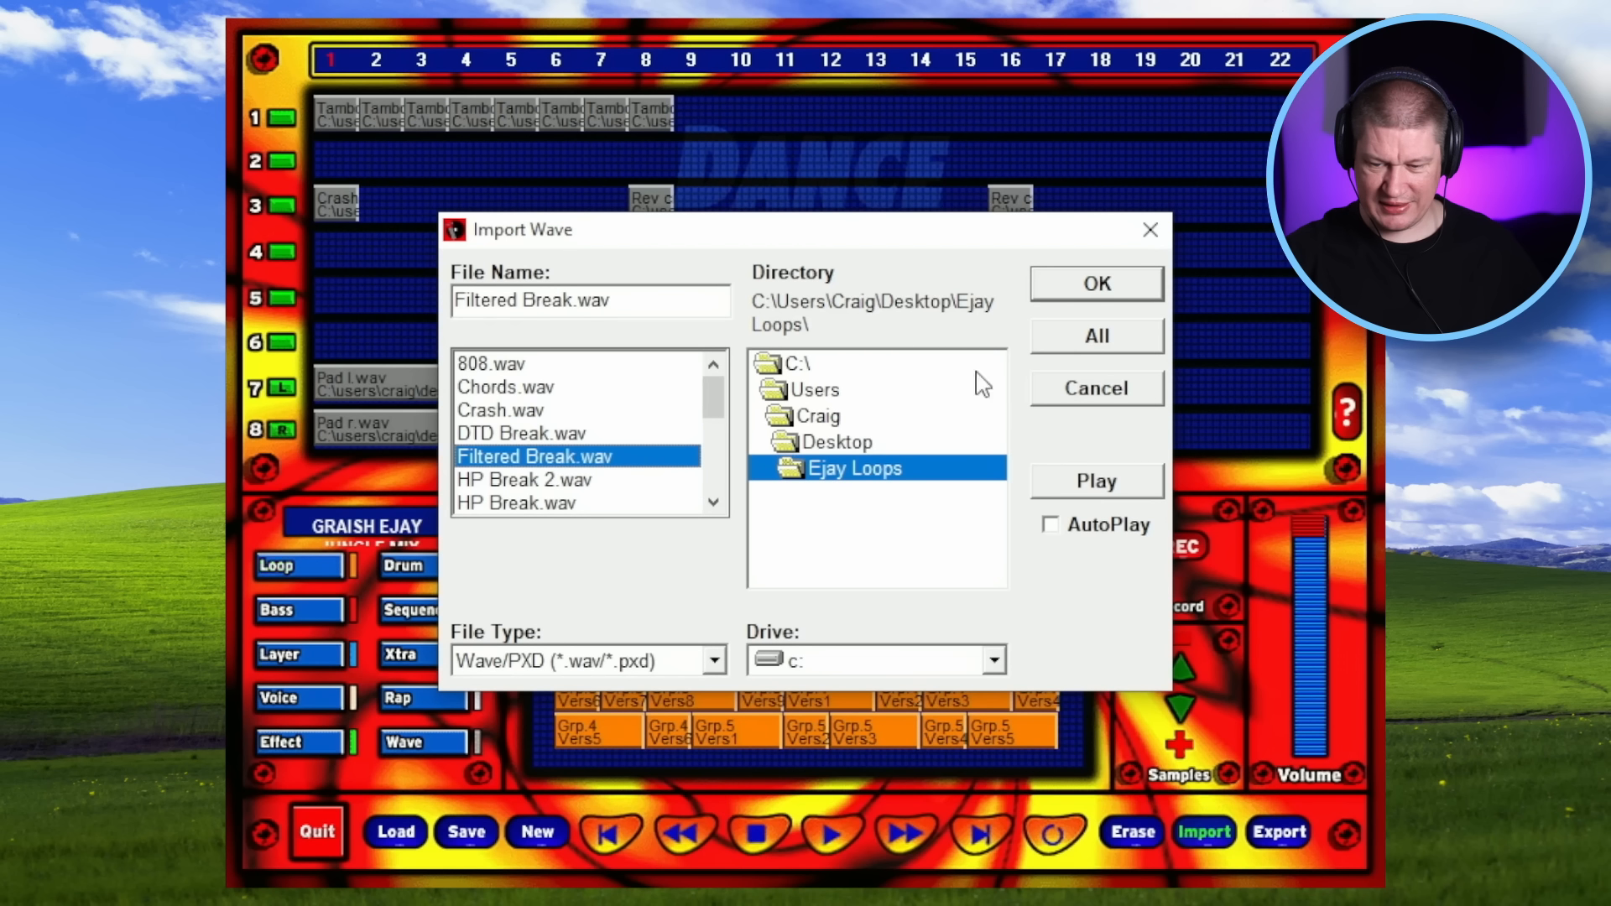
click(1097, 284)
drag(748, 170, 772, 158)
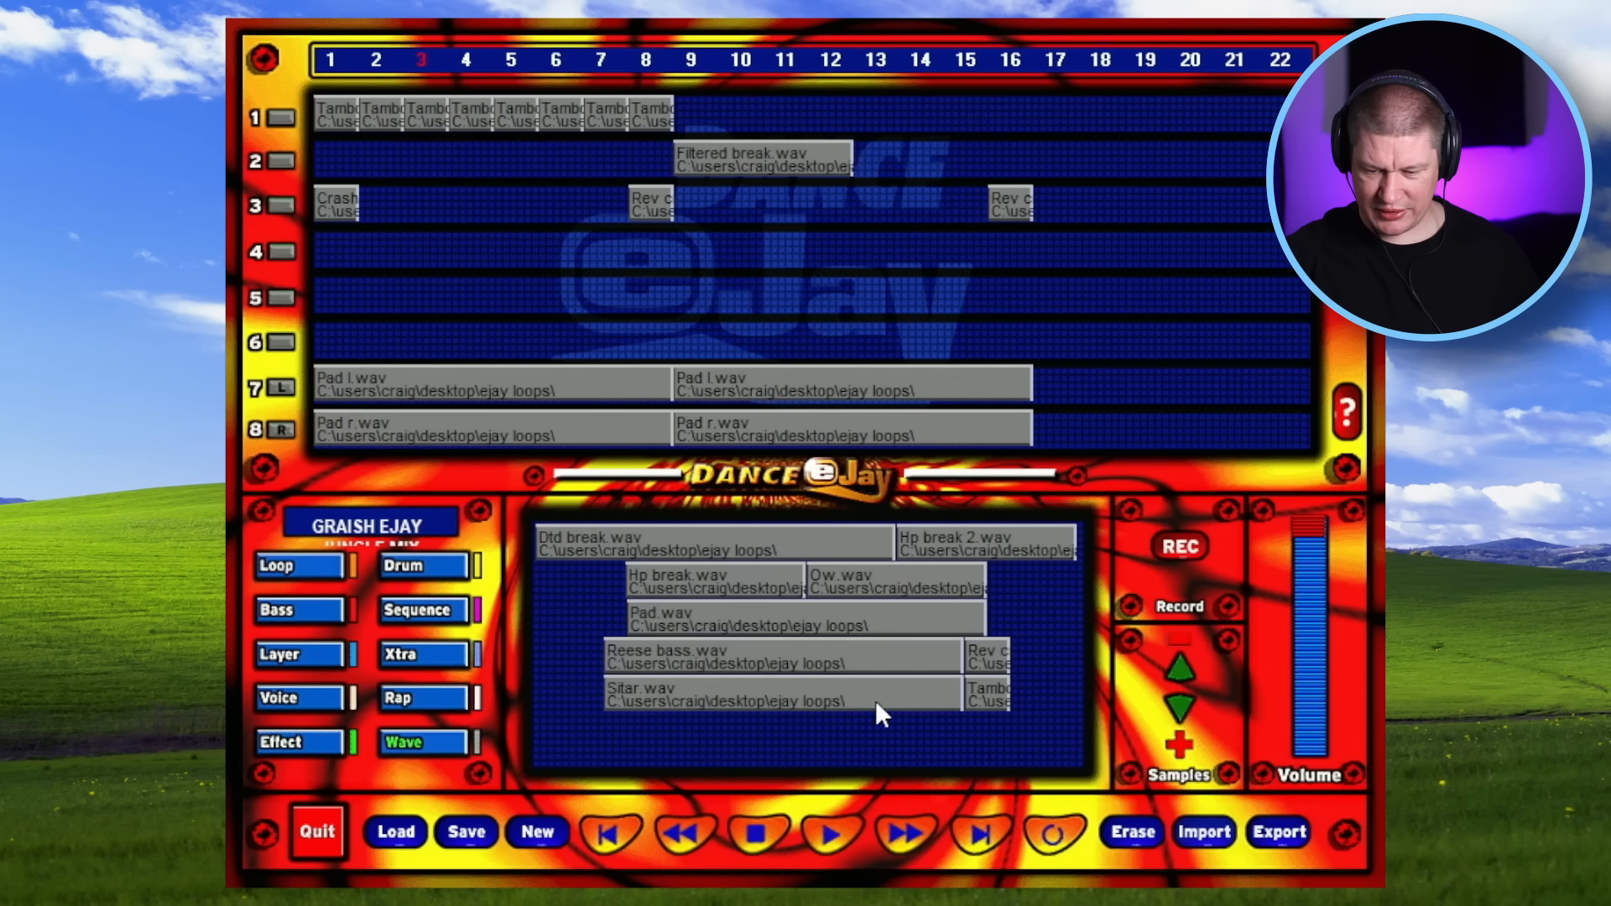
- Play the mix from bar 1
click(324, 58)
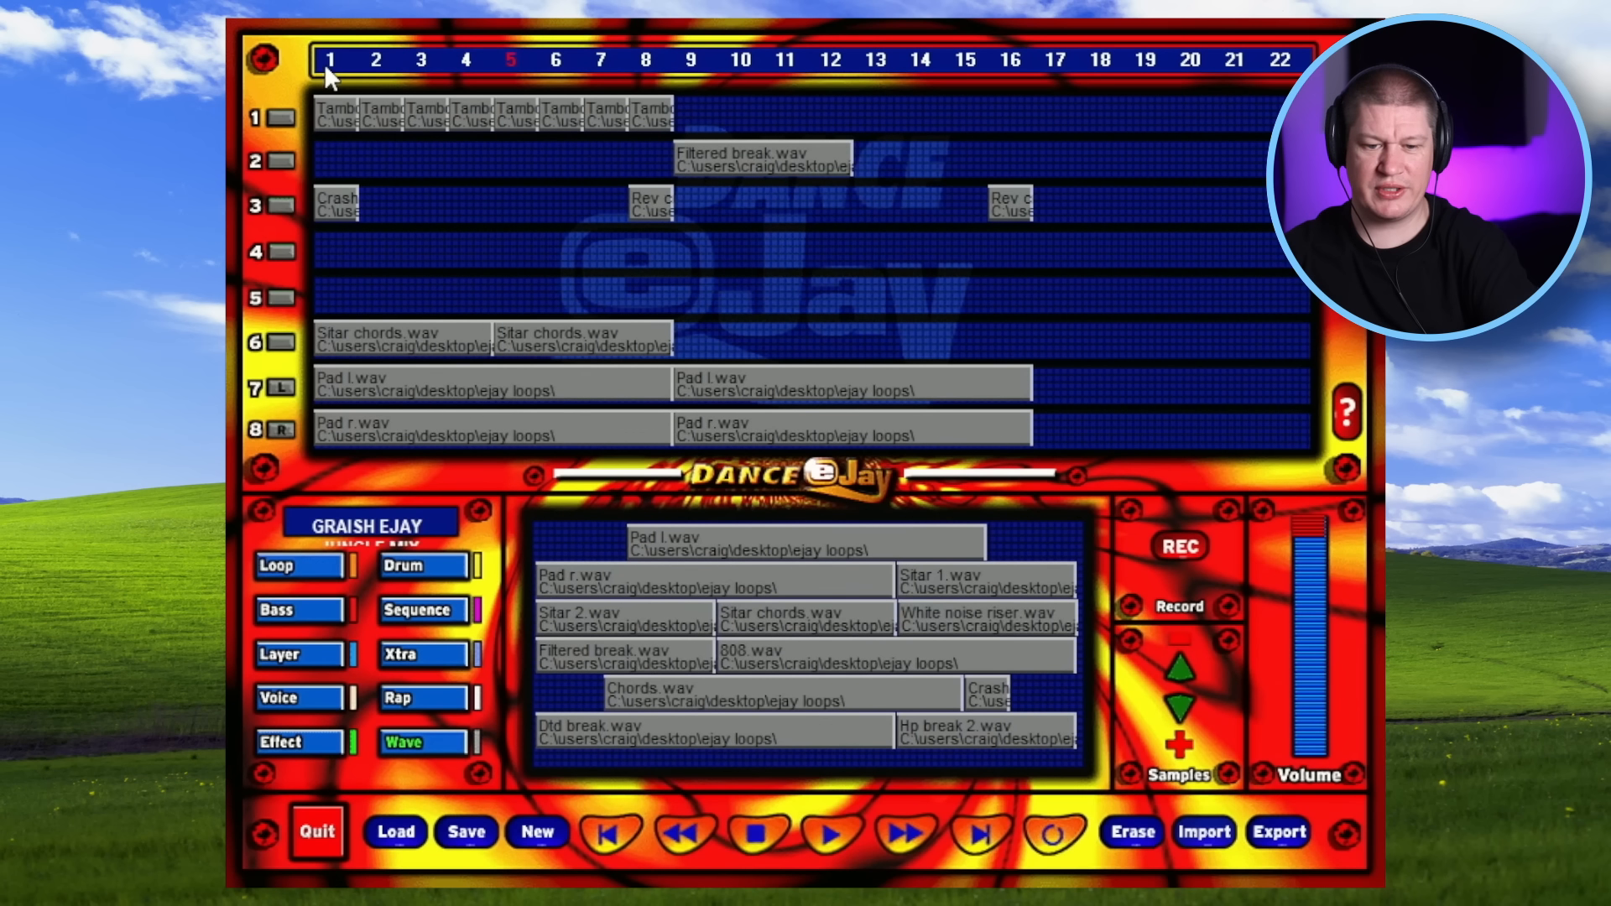
click(329, 62)
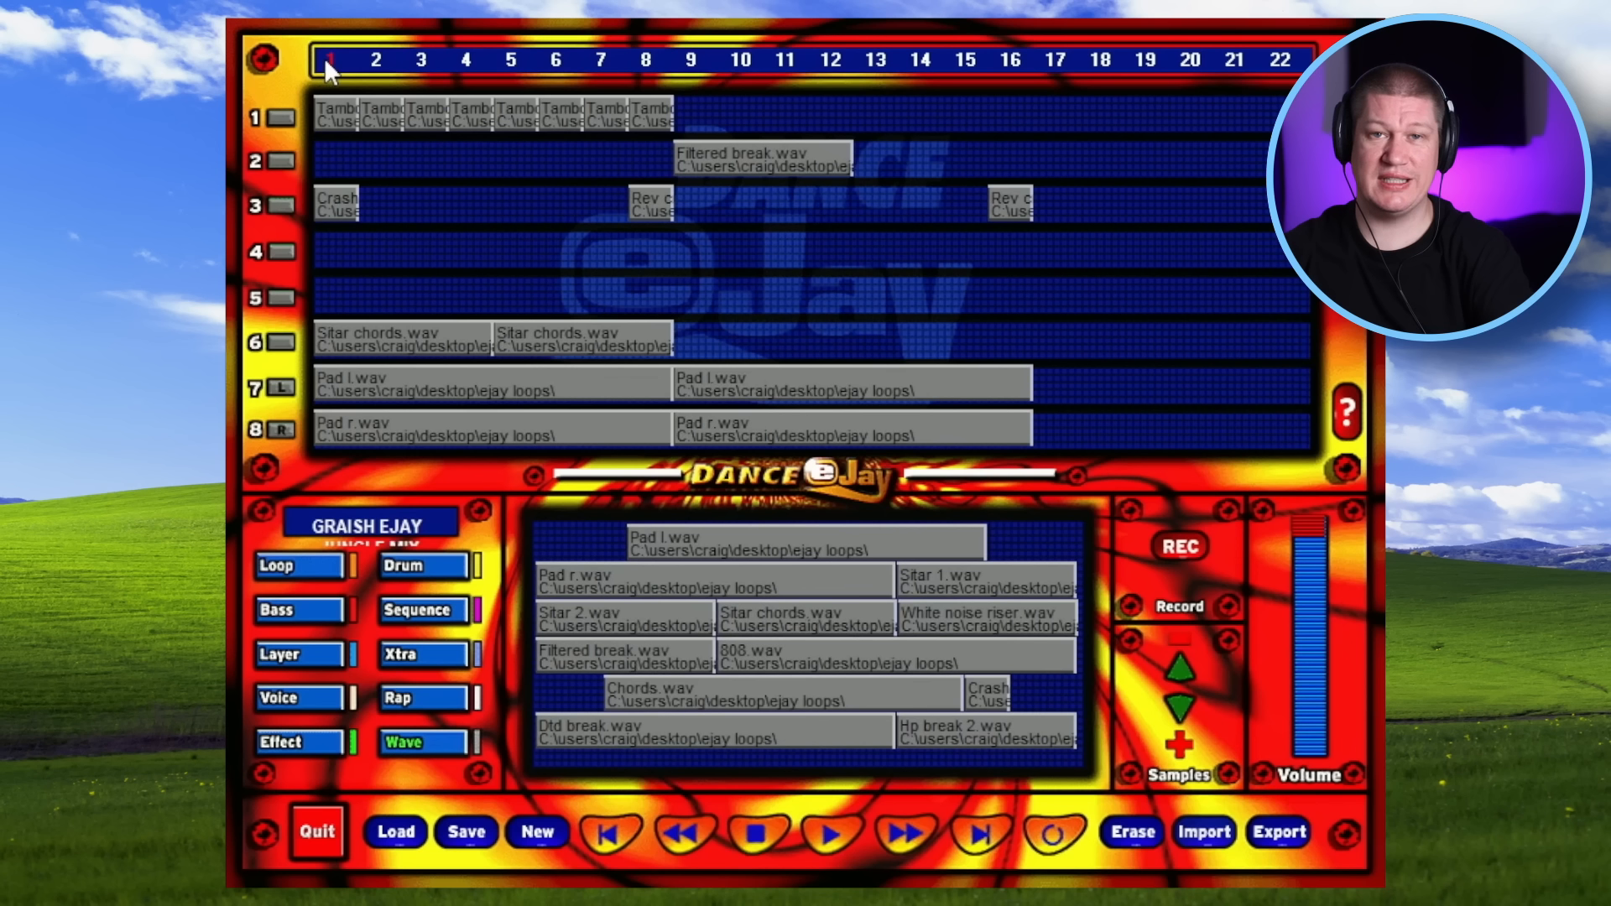
key(space)
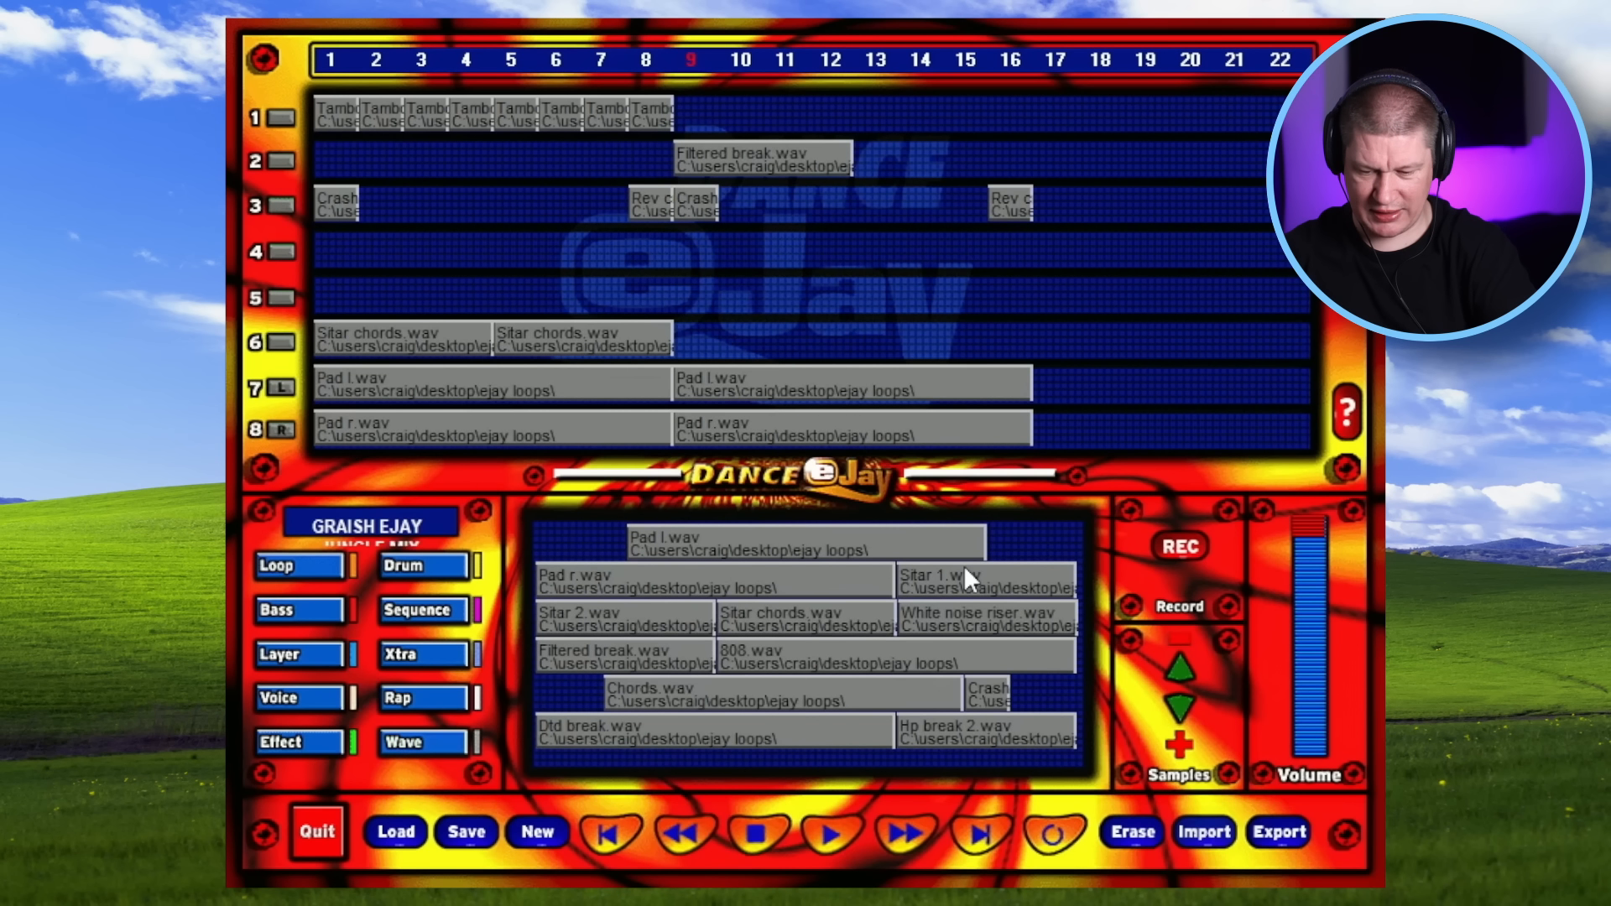
- Place Sitar 1.wav at bar 9 and Sitar 2.wav at bar 13 of track 6, and set the playback position to bar 9
drag(964, 566, 739, 322)
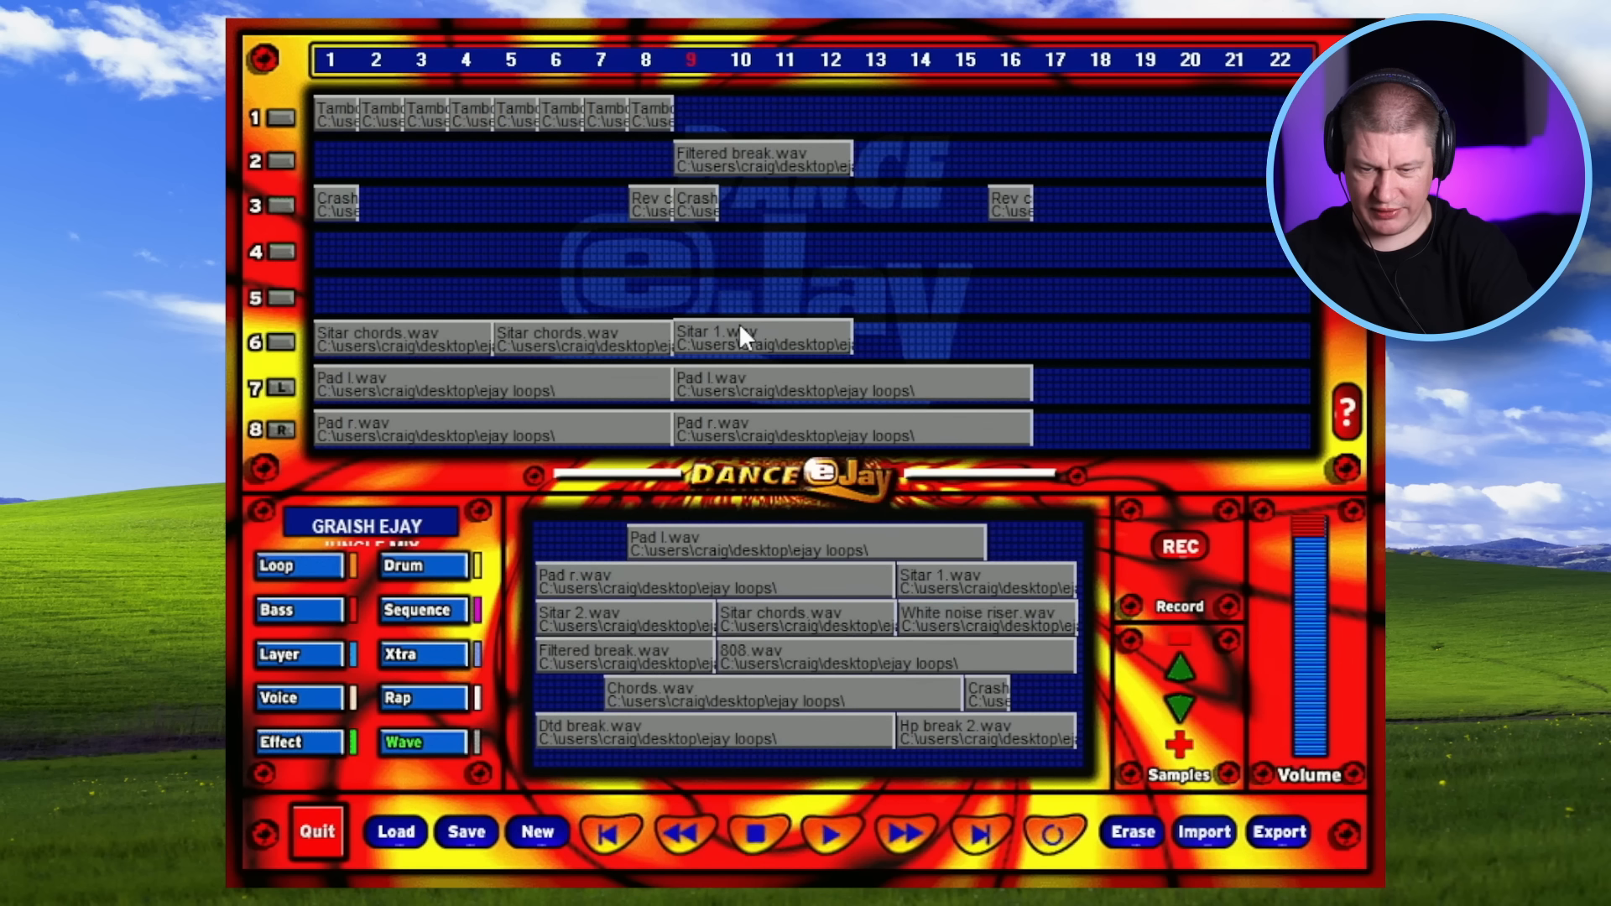
drag(625, 597, 944, 344)
click(688, 54)
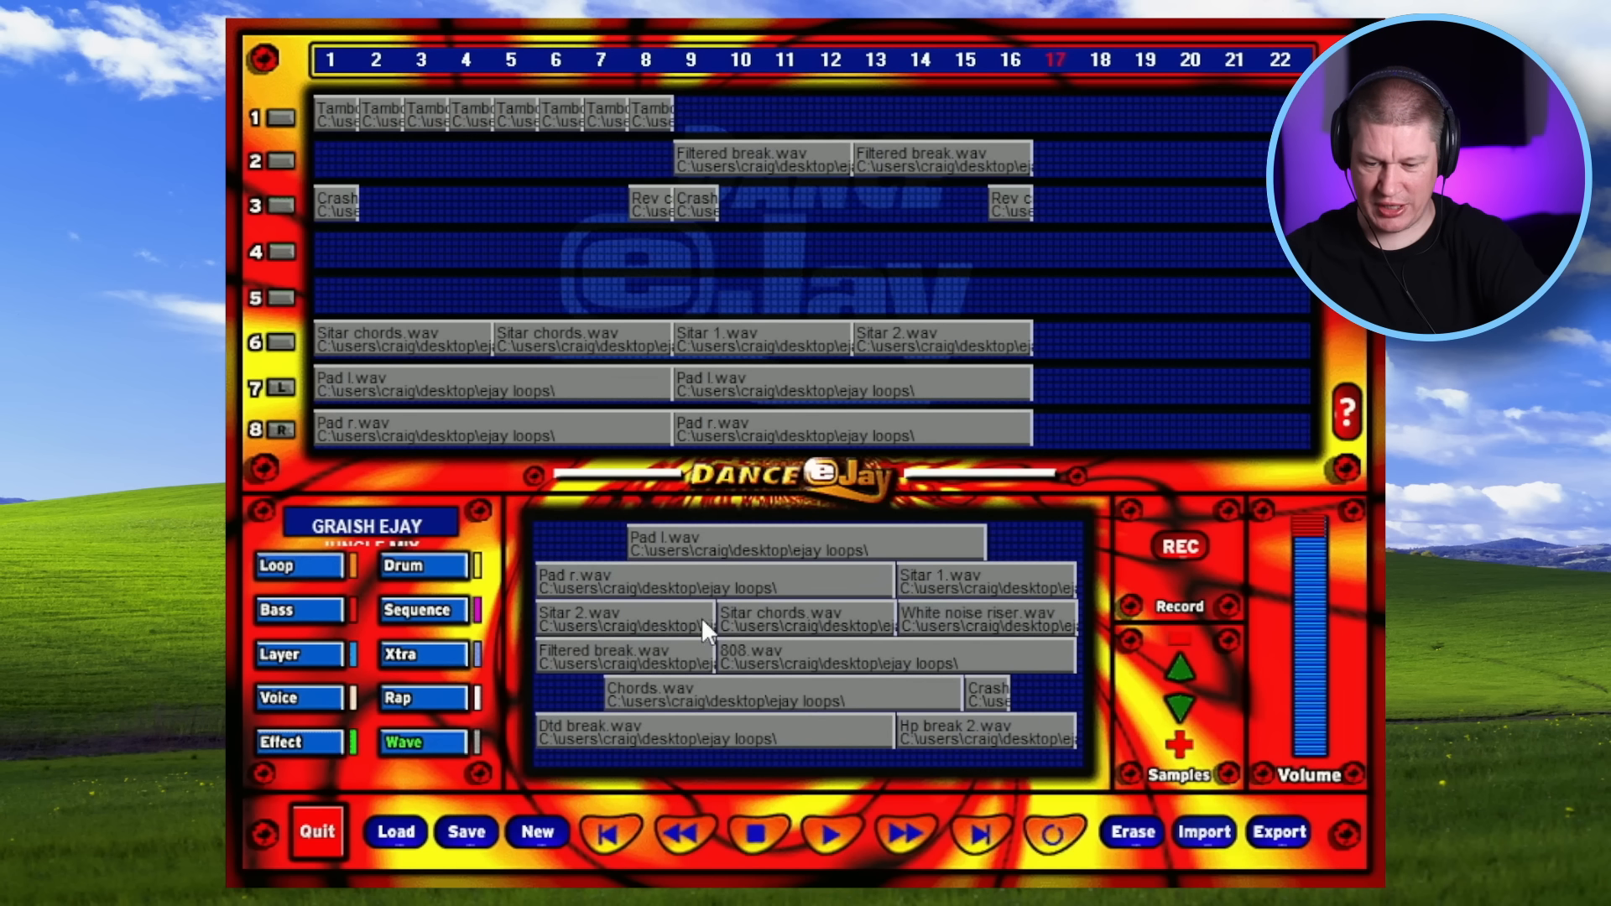
- Place White noise riser.wav at bar 13 of track 5 and Hp break.wav at bar 17 of track 1
drag(932, 608, 874, 279)
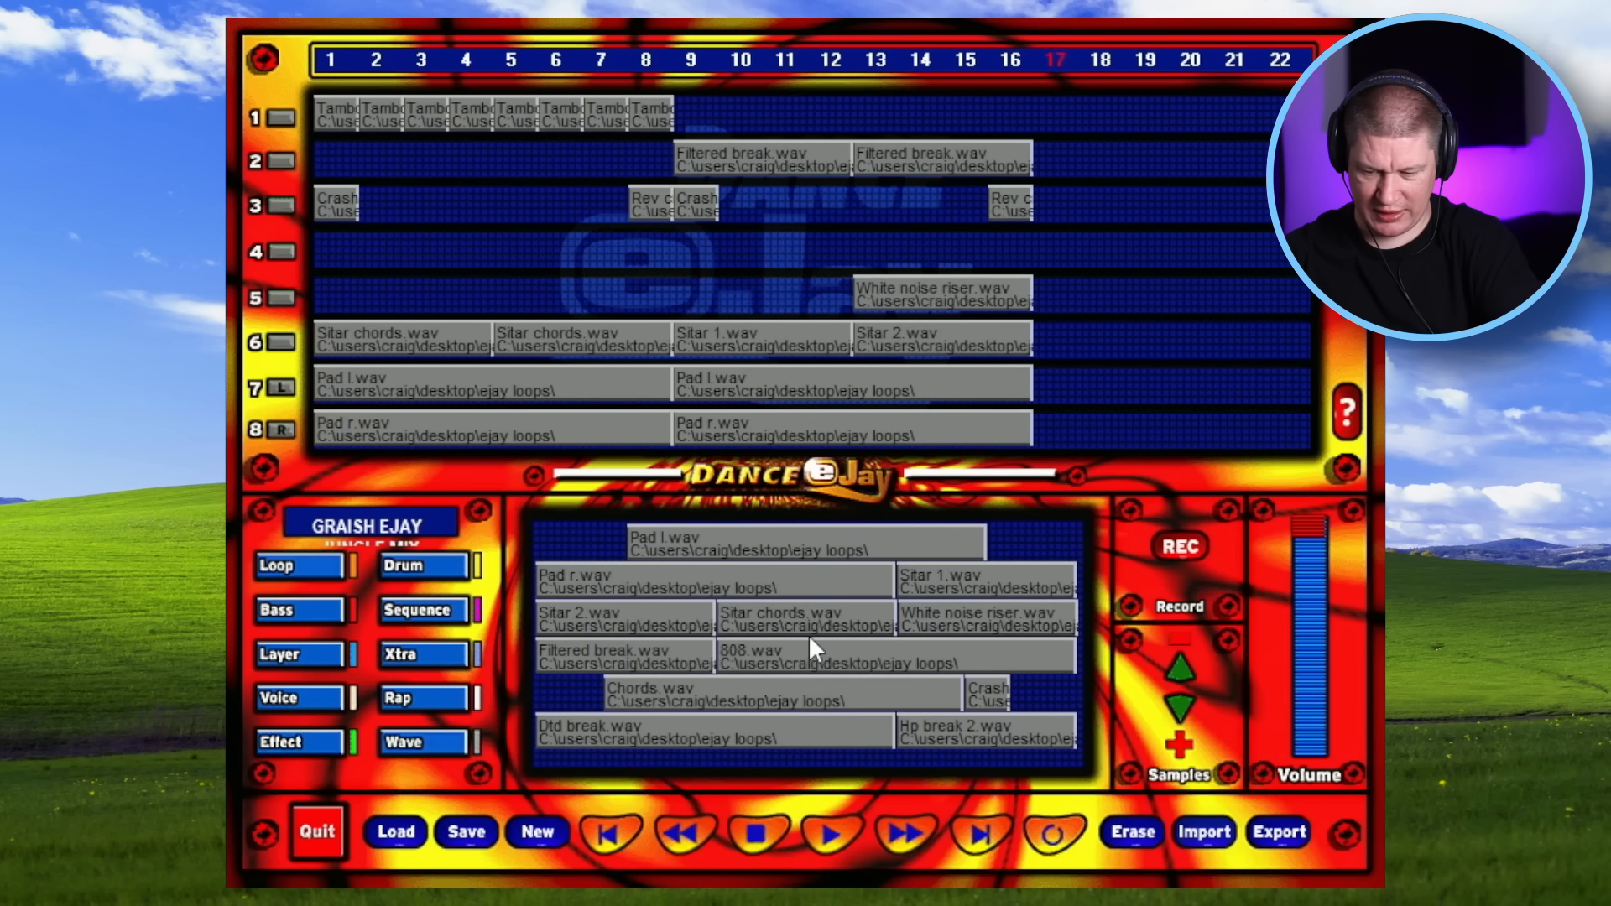
click(1175, 705)
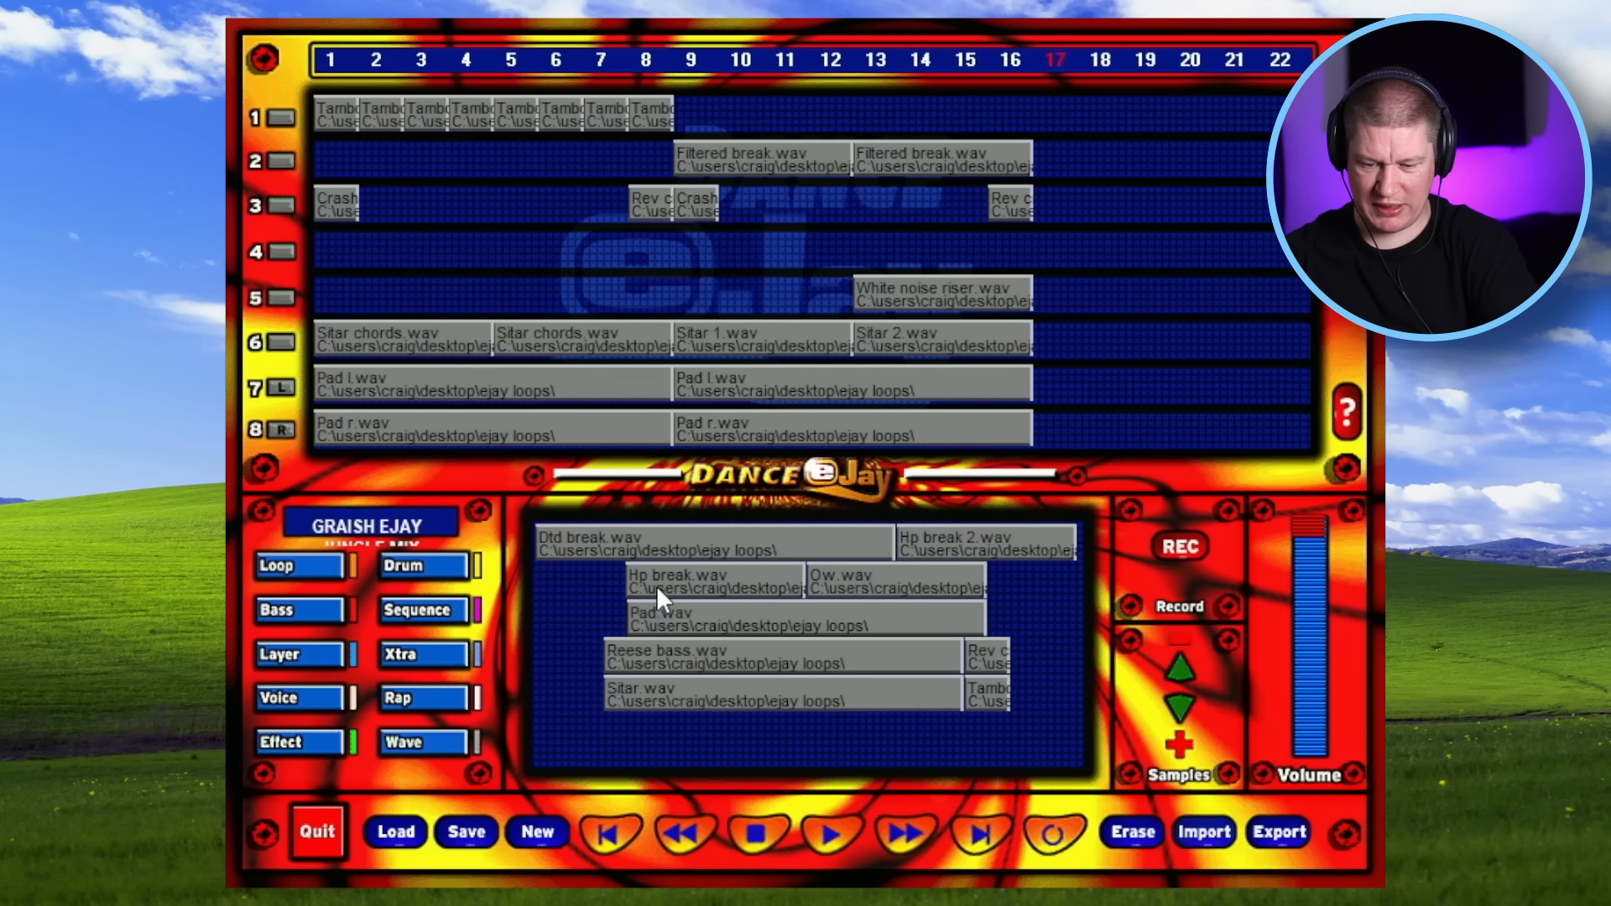
drag(693, 583, 1095, 118)
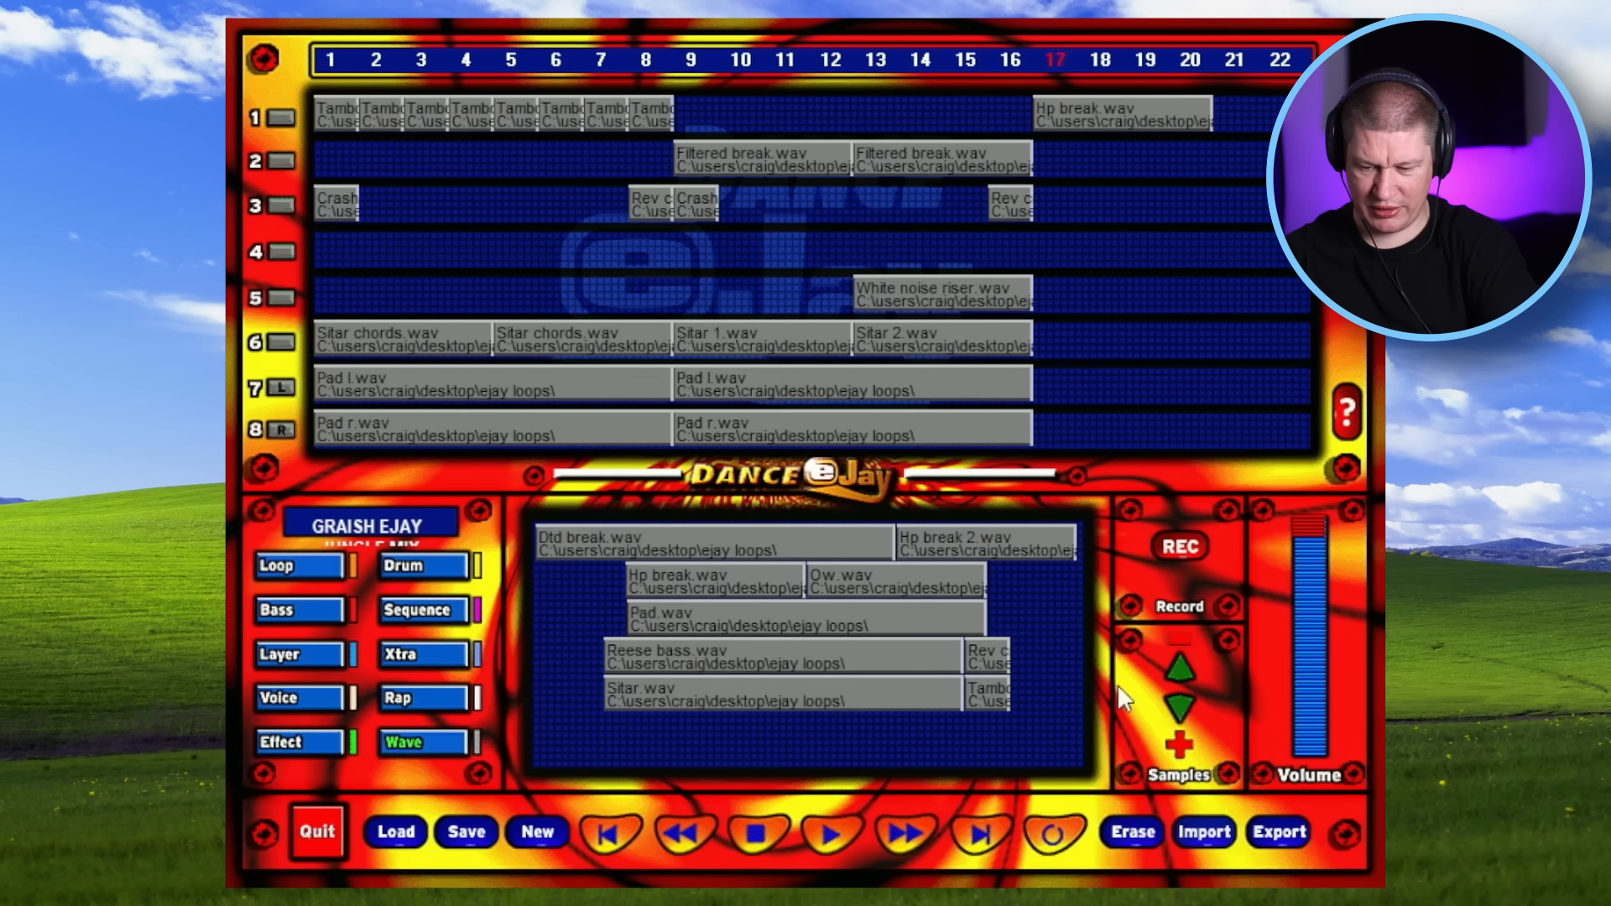
- Place Dtd break.wav at bar 17 of track 2 and Hp break 2.wav at bar 21 of track 1
click(1173, 674)
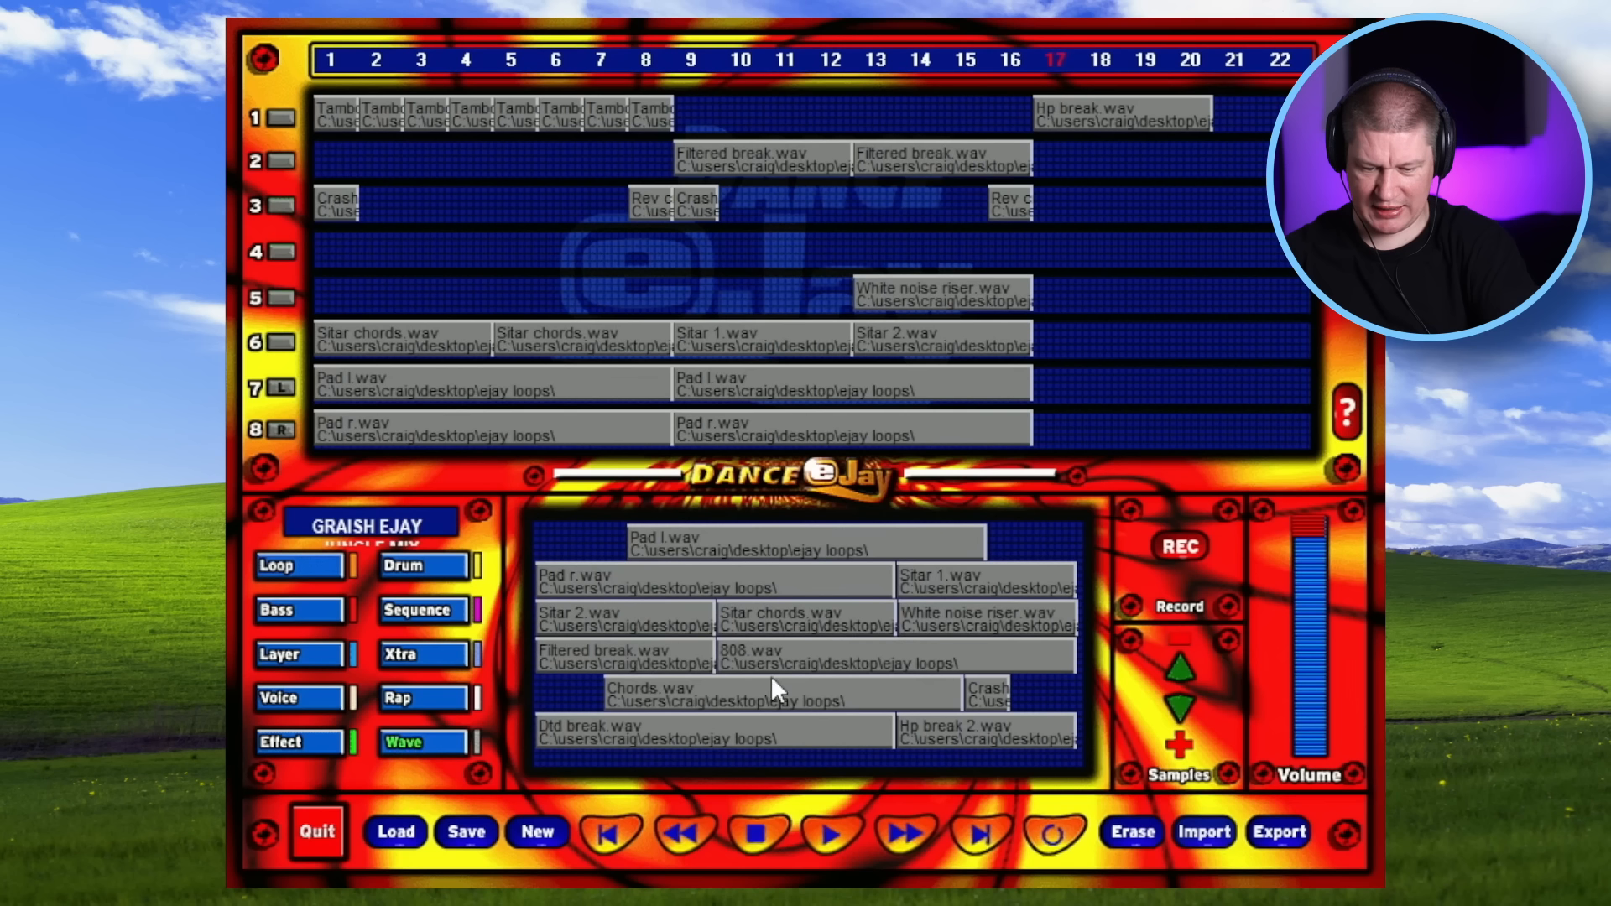
drag(1217, 183, 1192, 153)
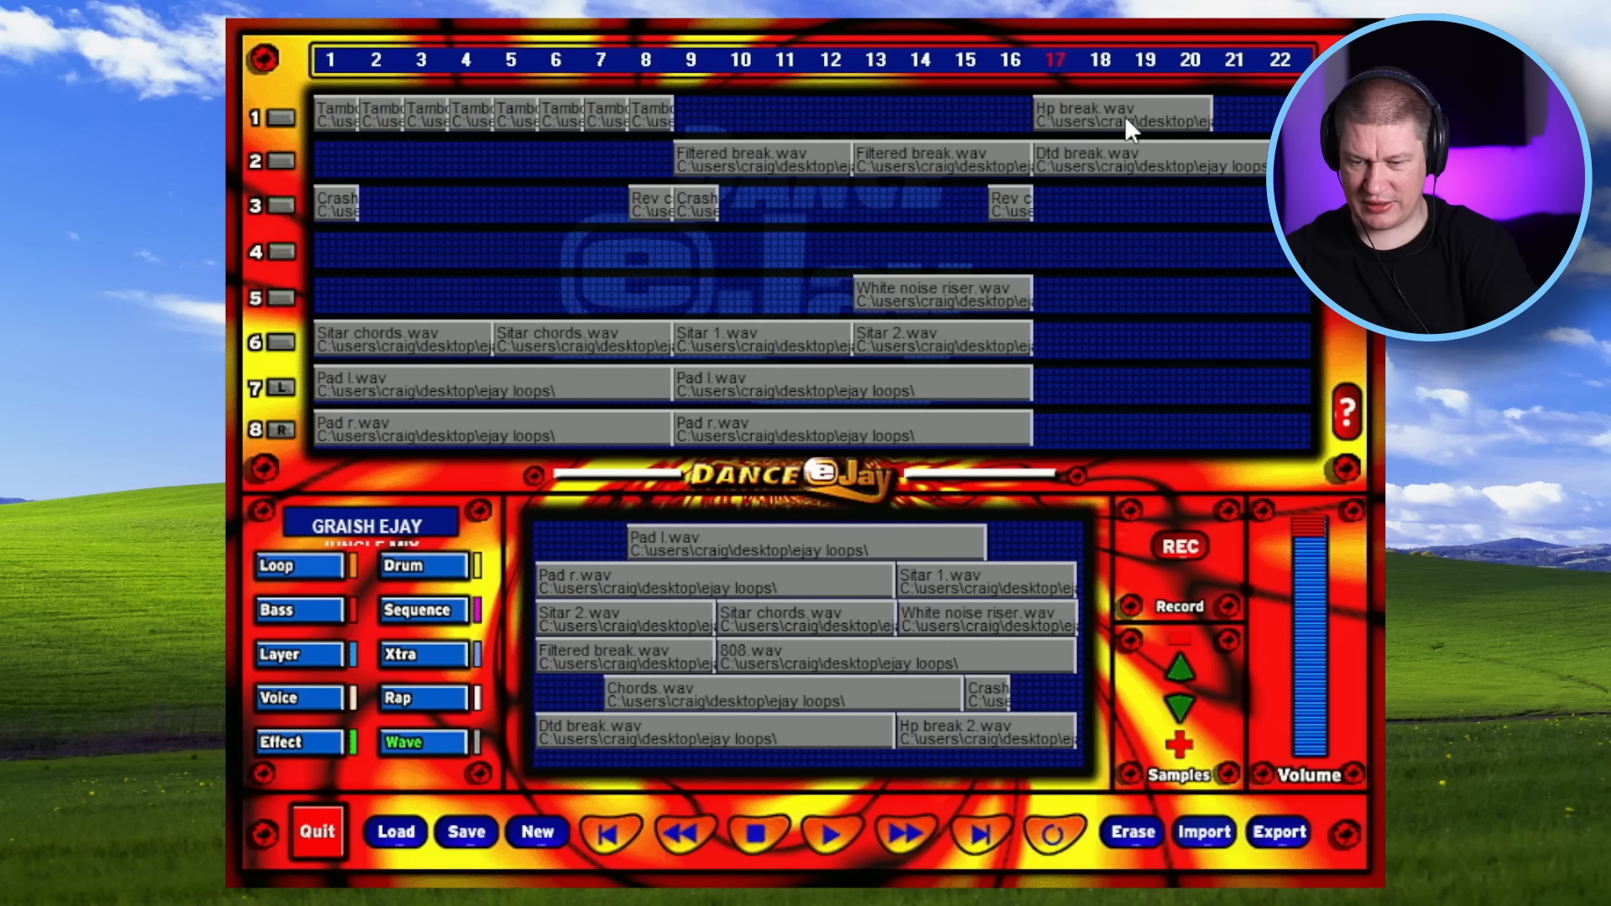
click(906, 833)
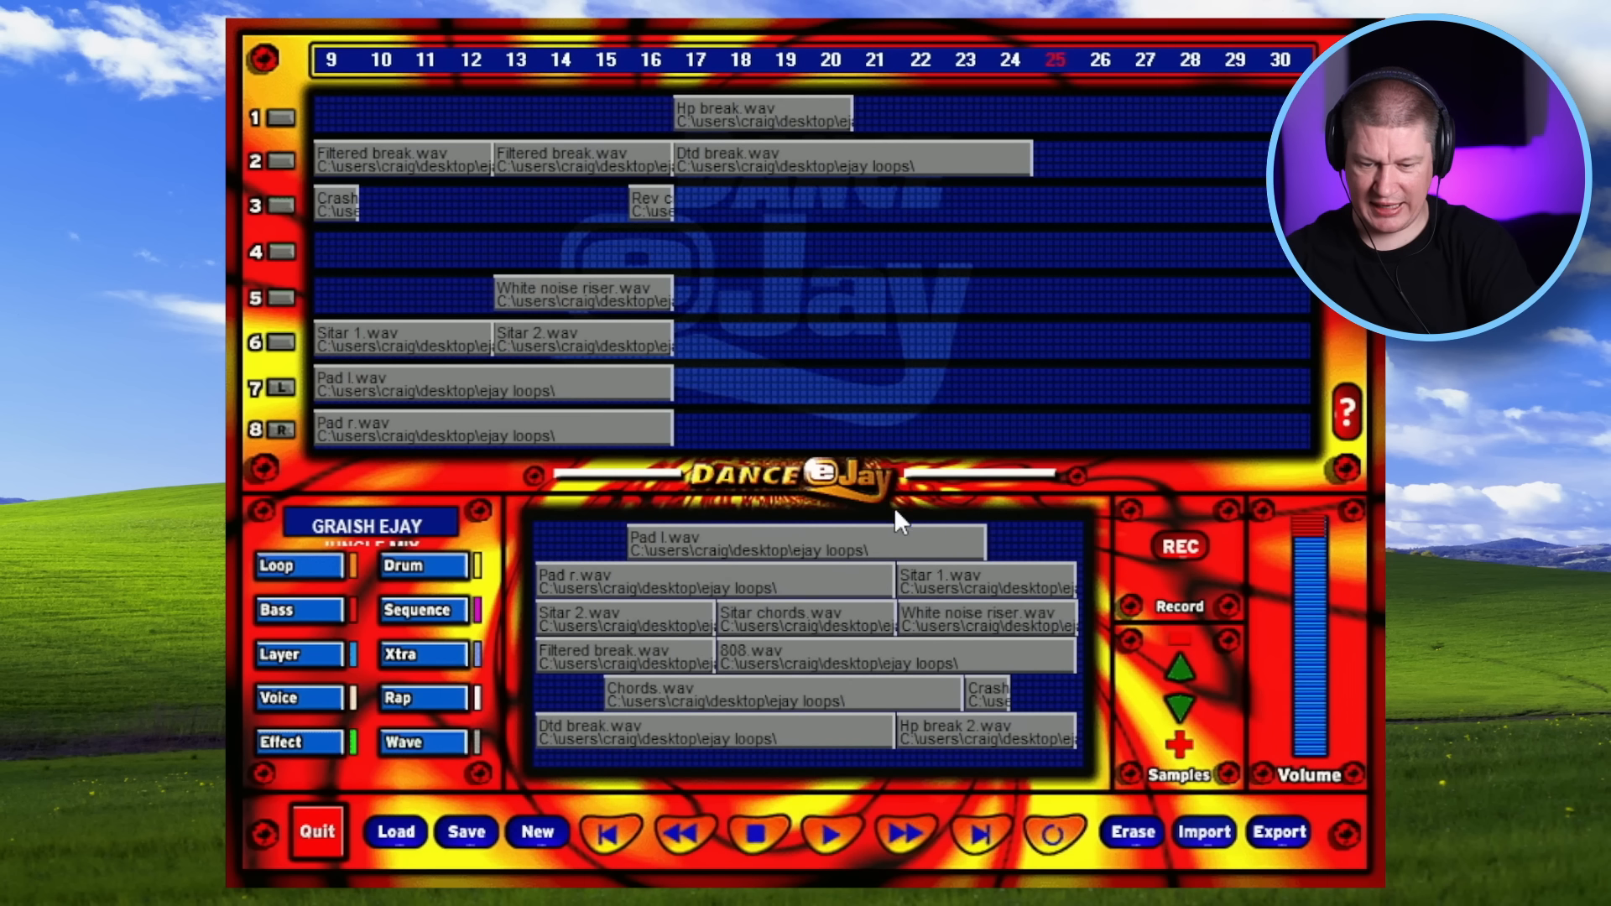
drag(932, 731, 887, 113)
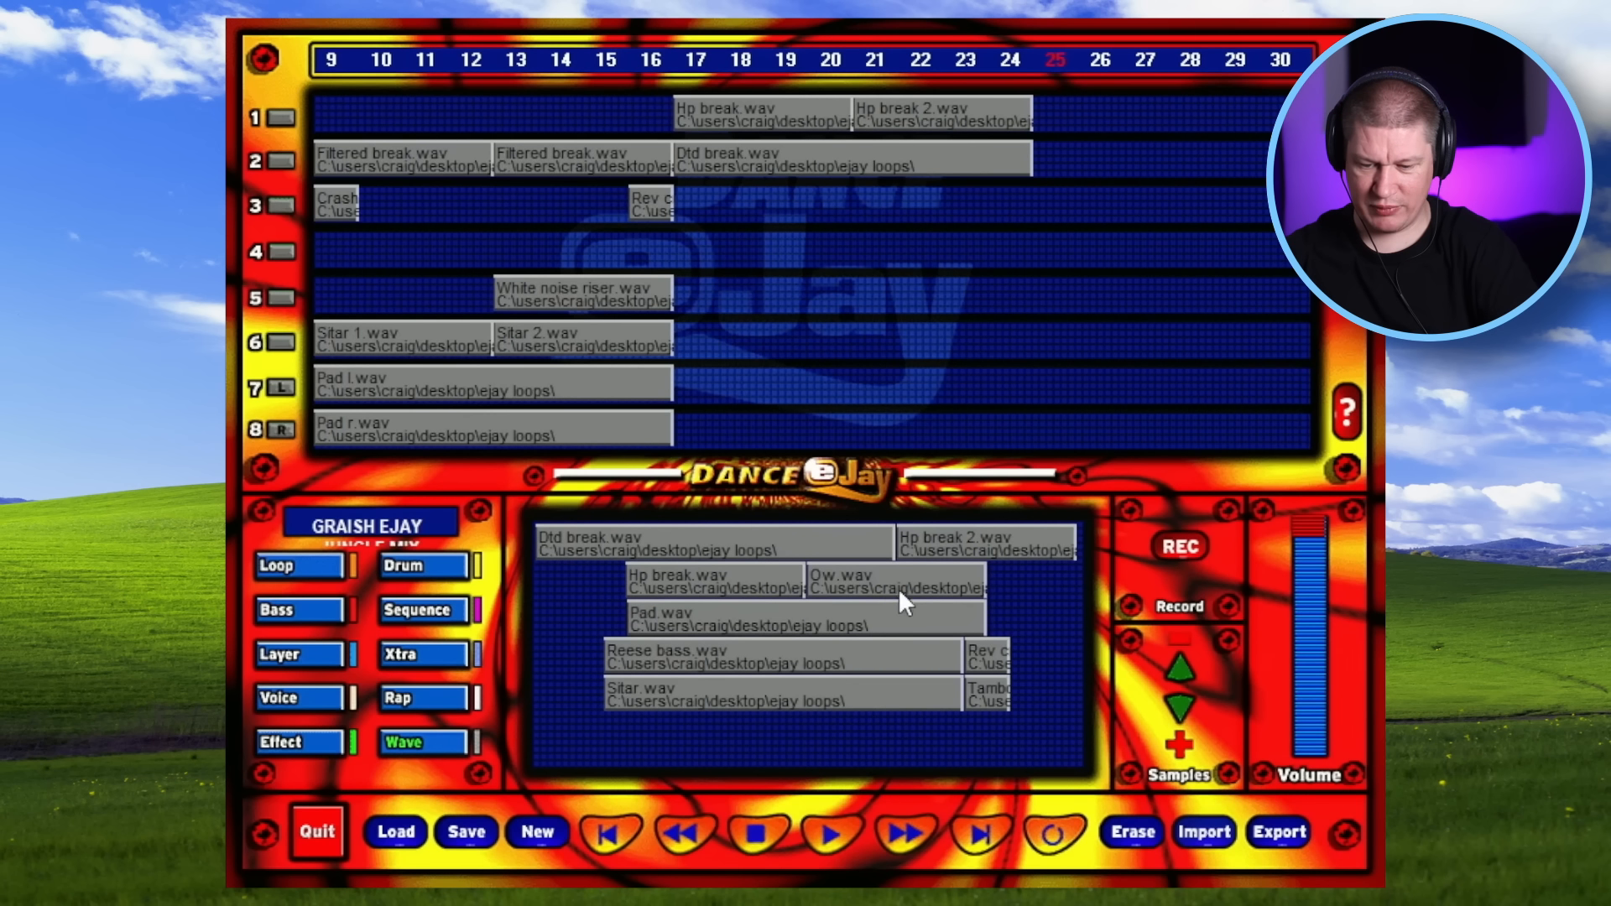
- Place Reese bass.wav at bar 17 of track 3 and move the bar 16 reverse crash from track 3 to track 4
click(1182, 667)
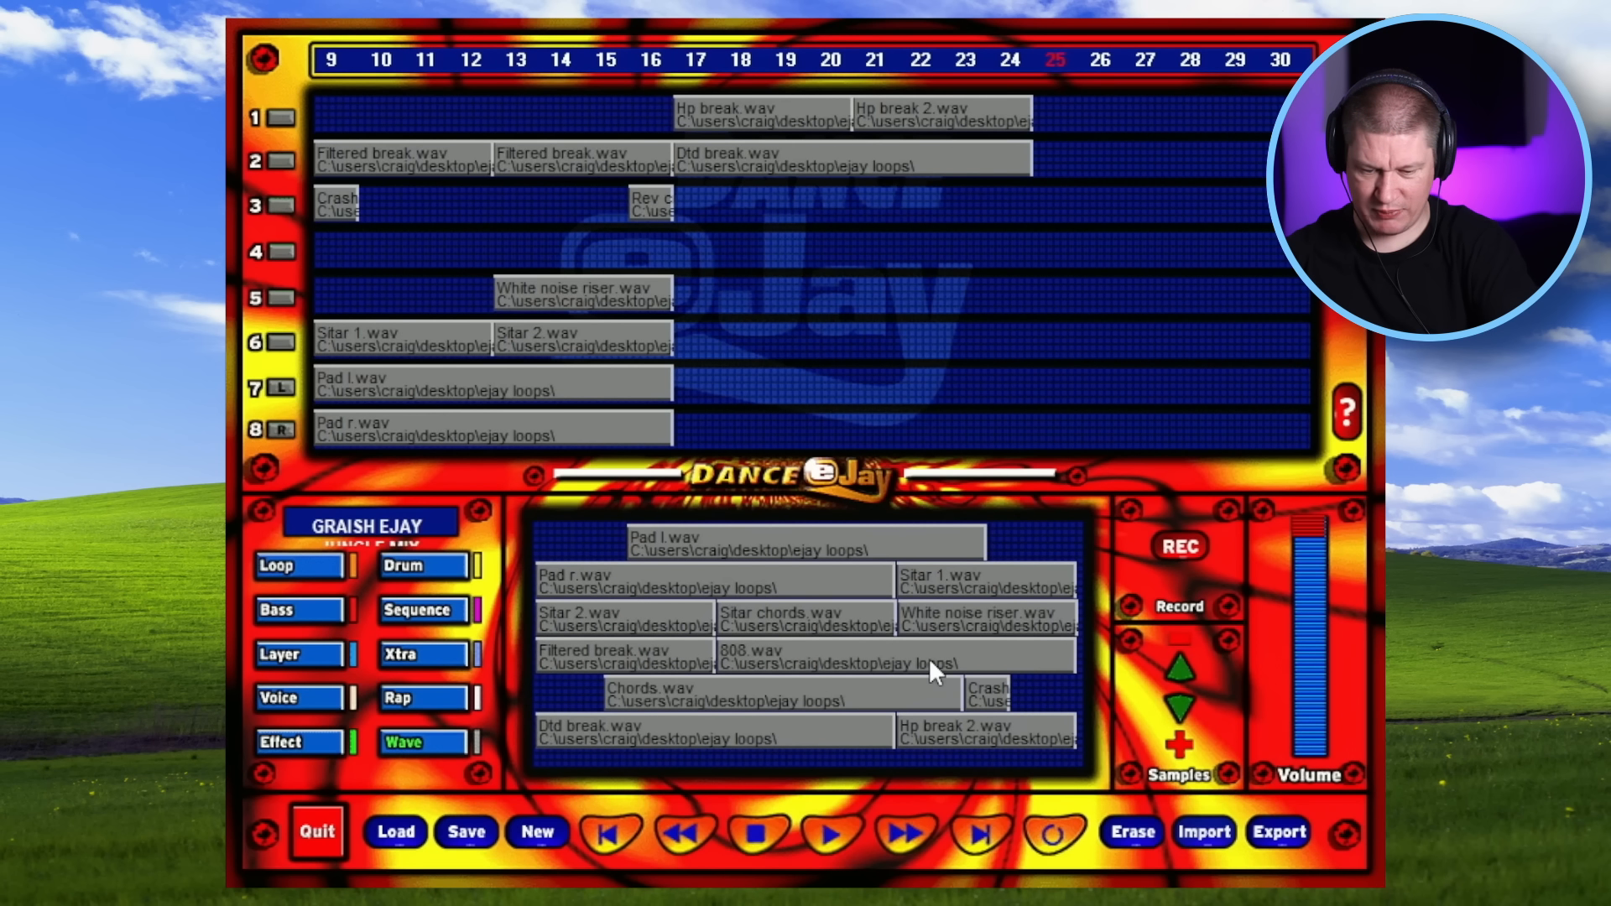
click(1173, 718)
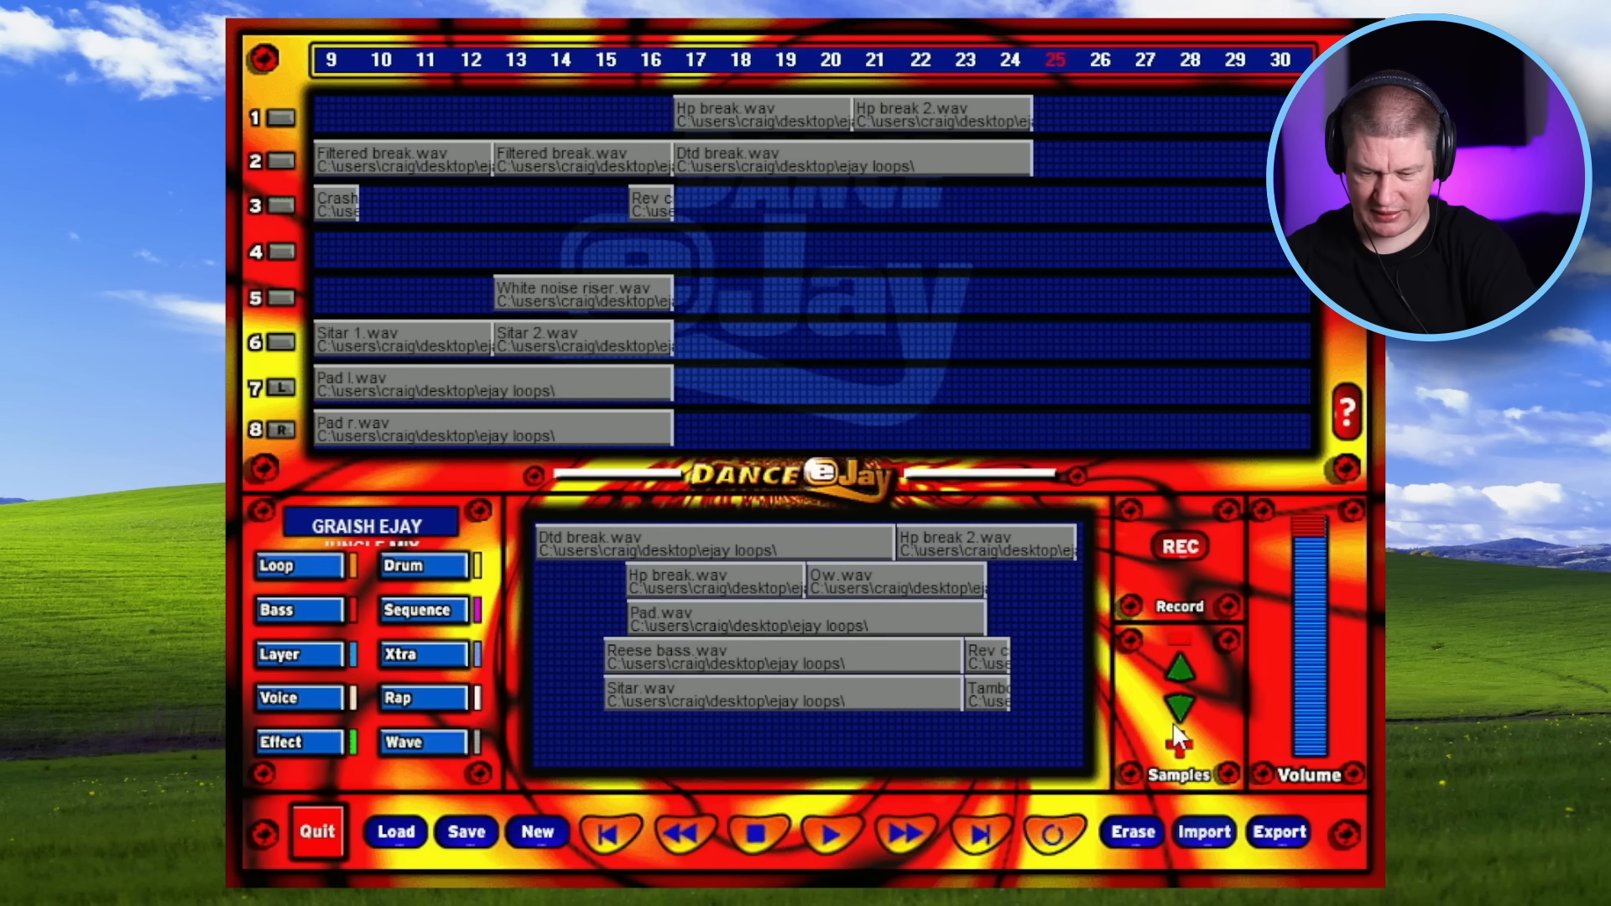
drag(668, 650, 744, 194)
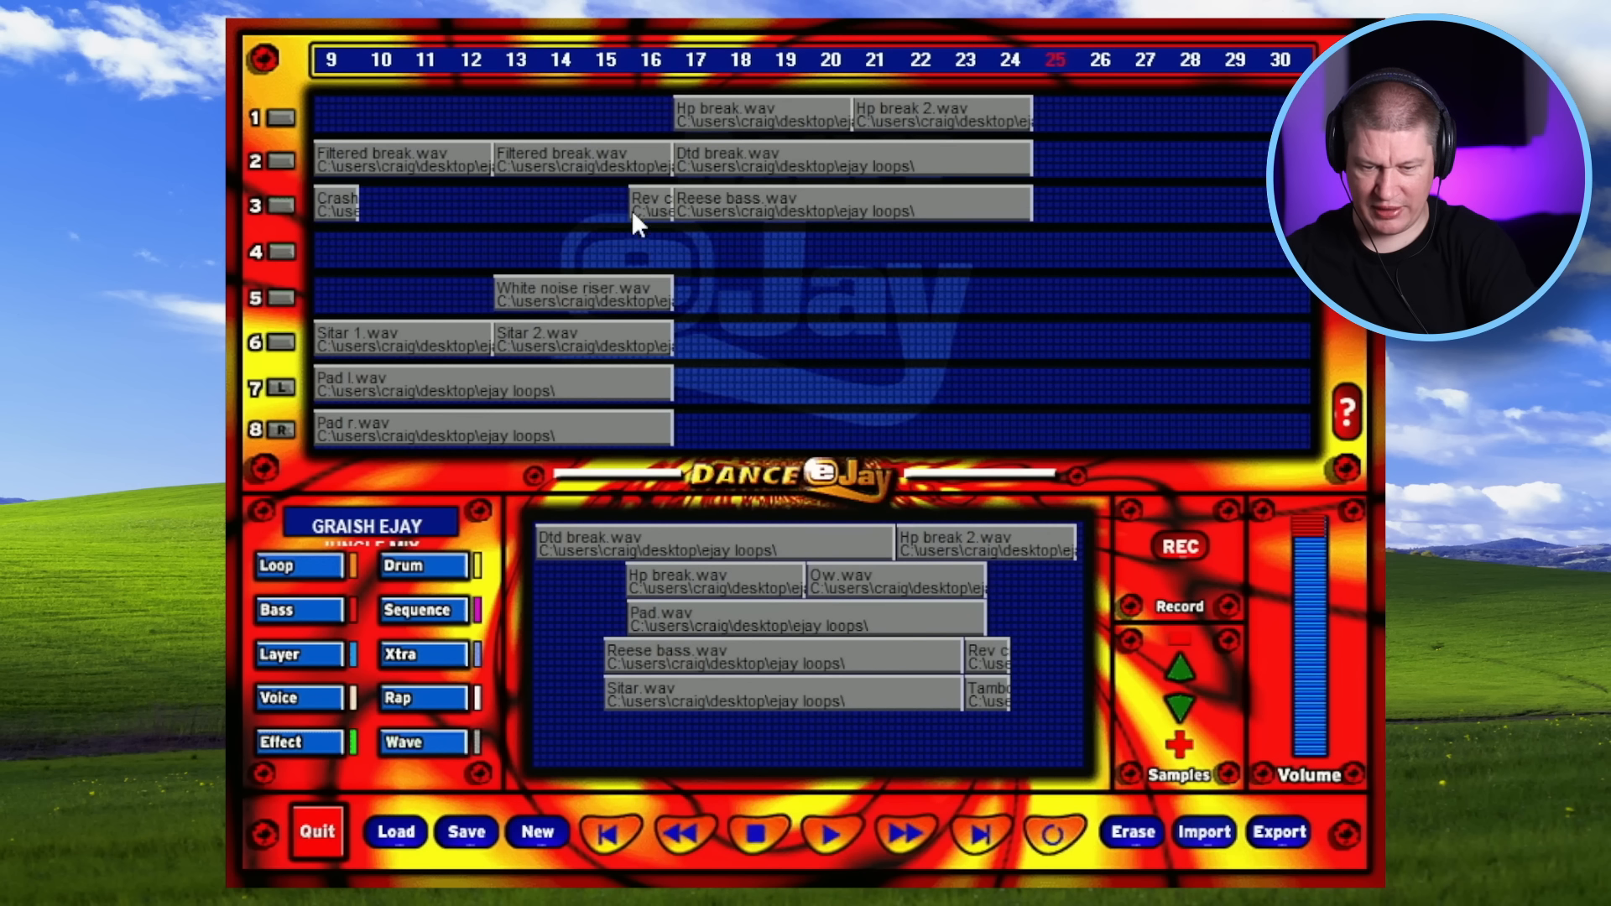
drag(640, 250, 641, 252)
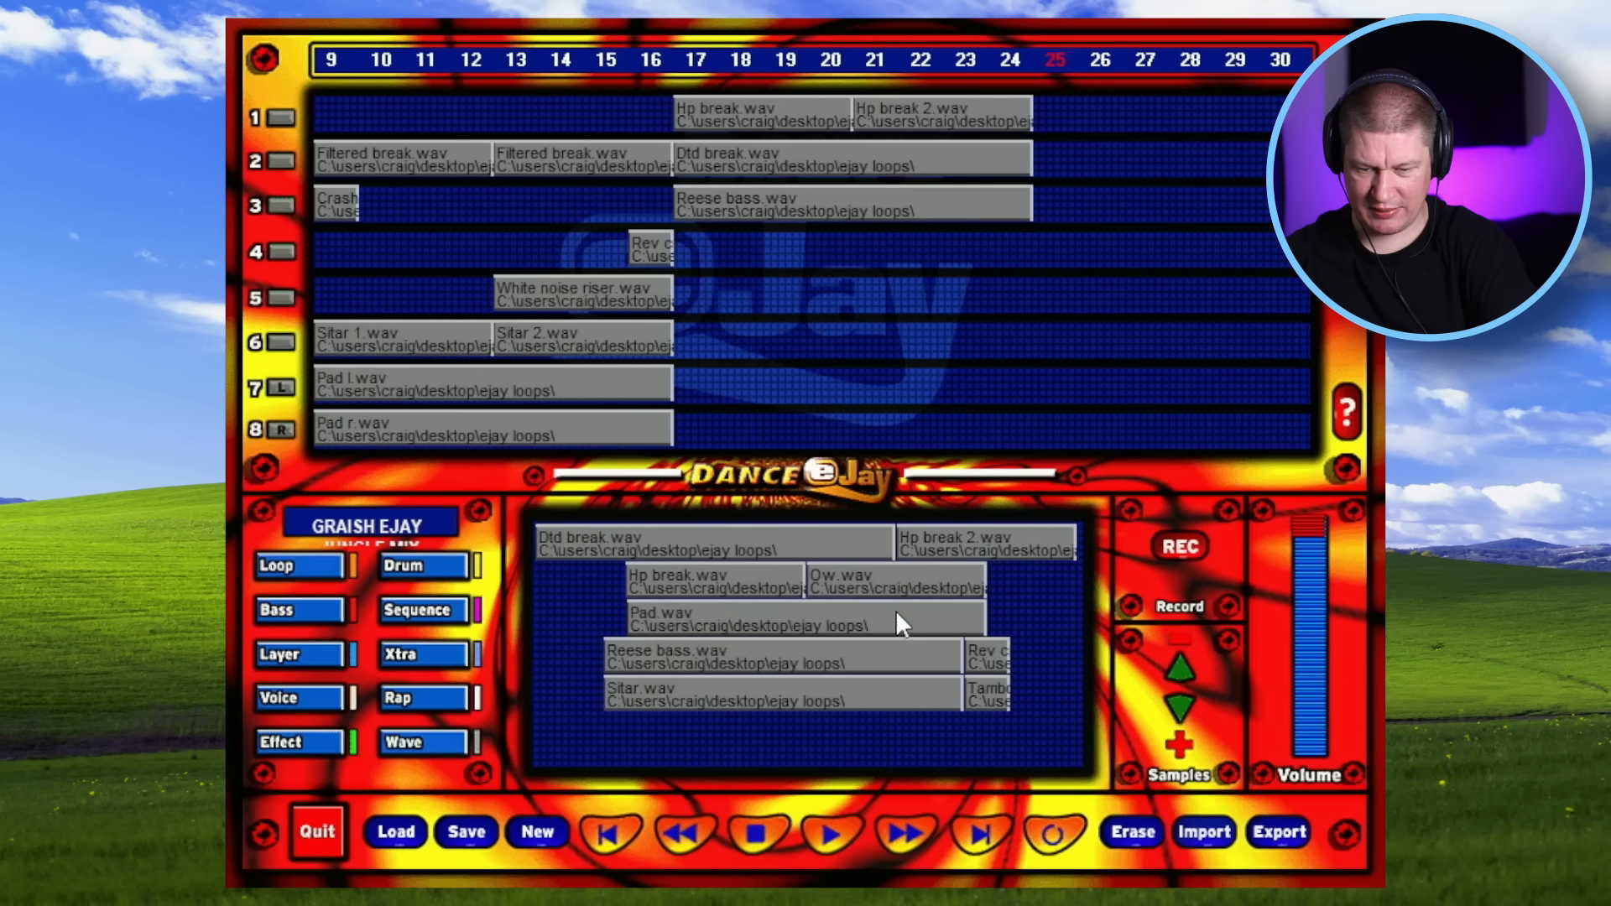
- Review the full arrangement backwards to bar 1 and play the track from the start
key(Left)
key(Left)
key(Left)
key(Left)
key(Left)
key(Left)
key(Left)
key(Left)
key(Left)
key(Left)
key(Left)
key(Left)
key(Left)
key(Left)
key(Left)
key(Left)
key(Left)
key(Left)
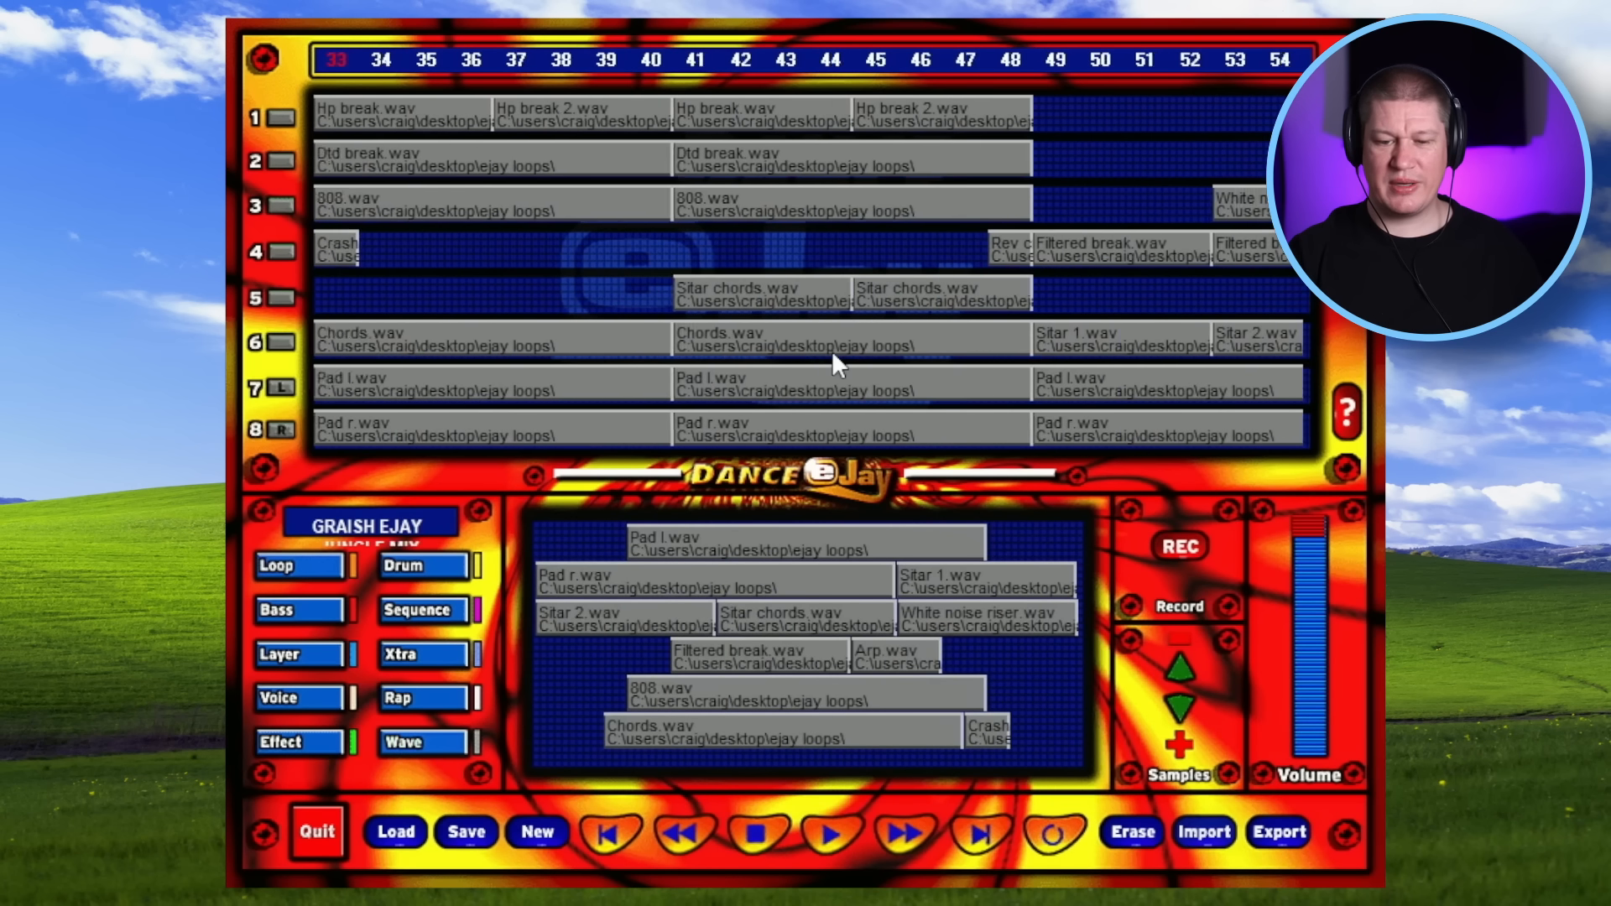
key(Left)
key(Left)
key(Left)
key(Left)
key(Left)
key(Left)
key(Left)
key(Left)
key(Left)
key(Left)
key(Left)
key(Left)
key(Left)
key(Left)
key(Left)
key(Left)
key(Left)
key(Left)
key(Left)
key(Left)
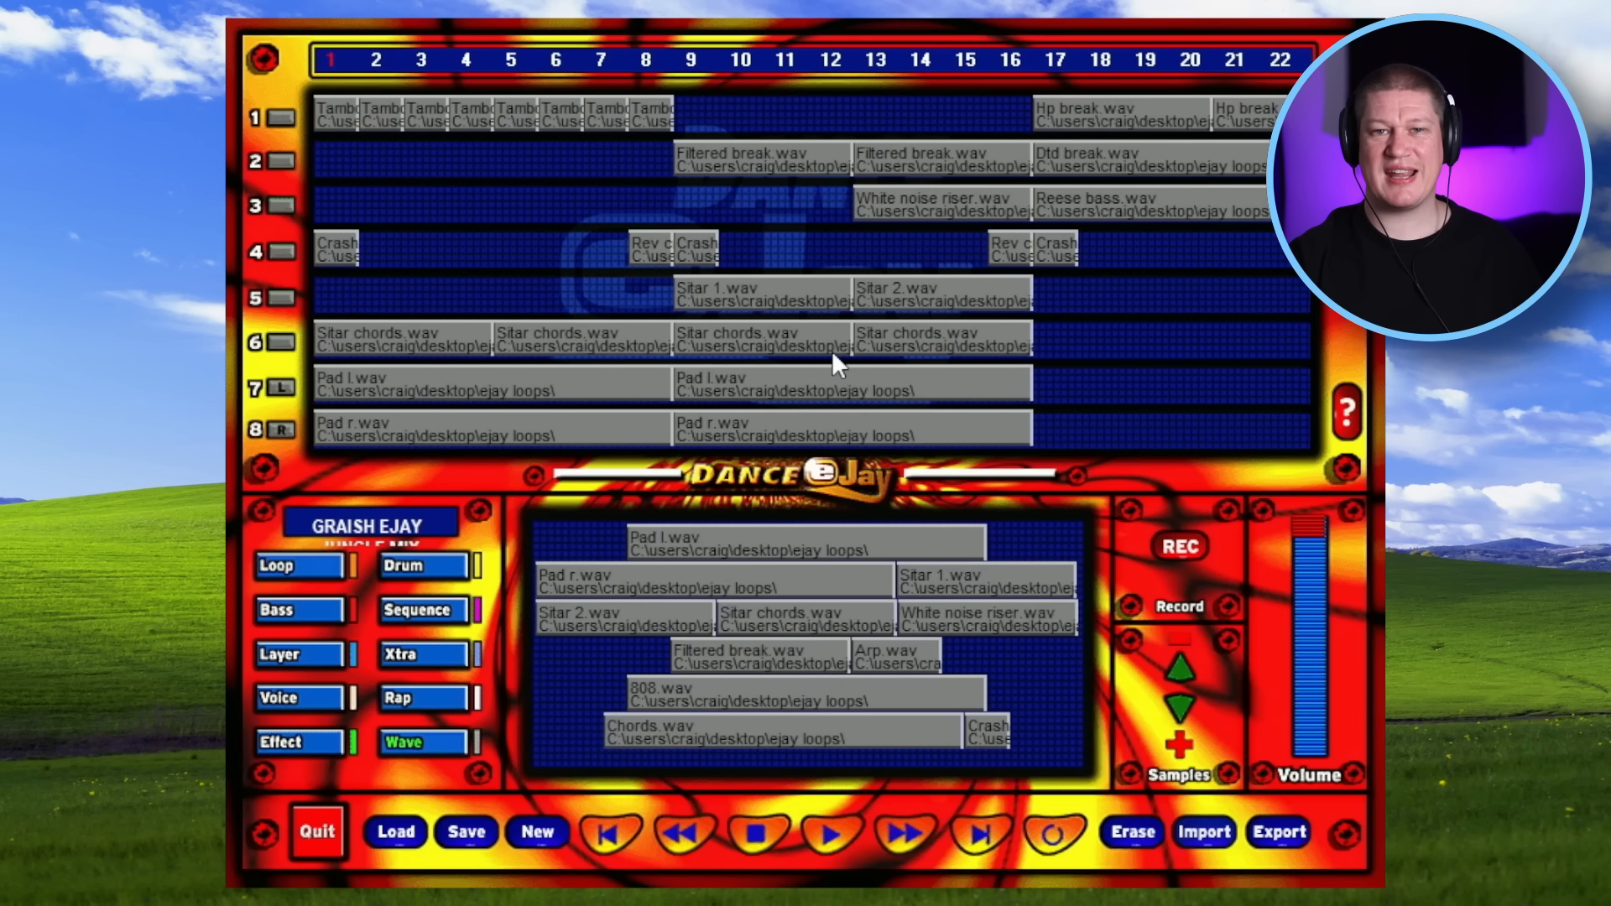
key(space)
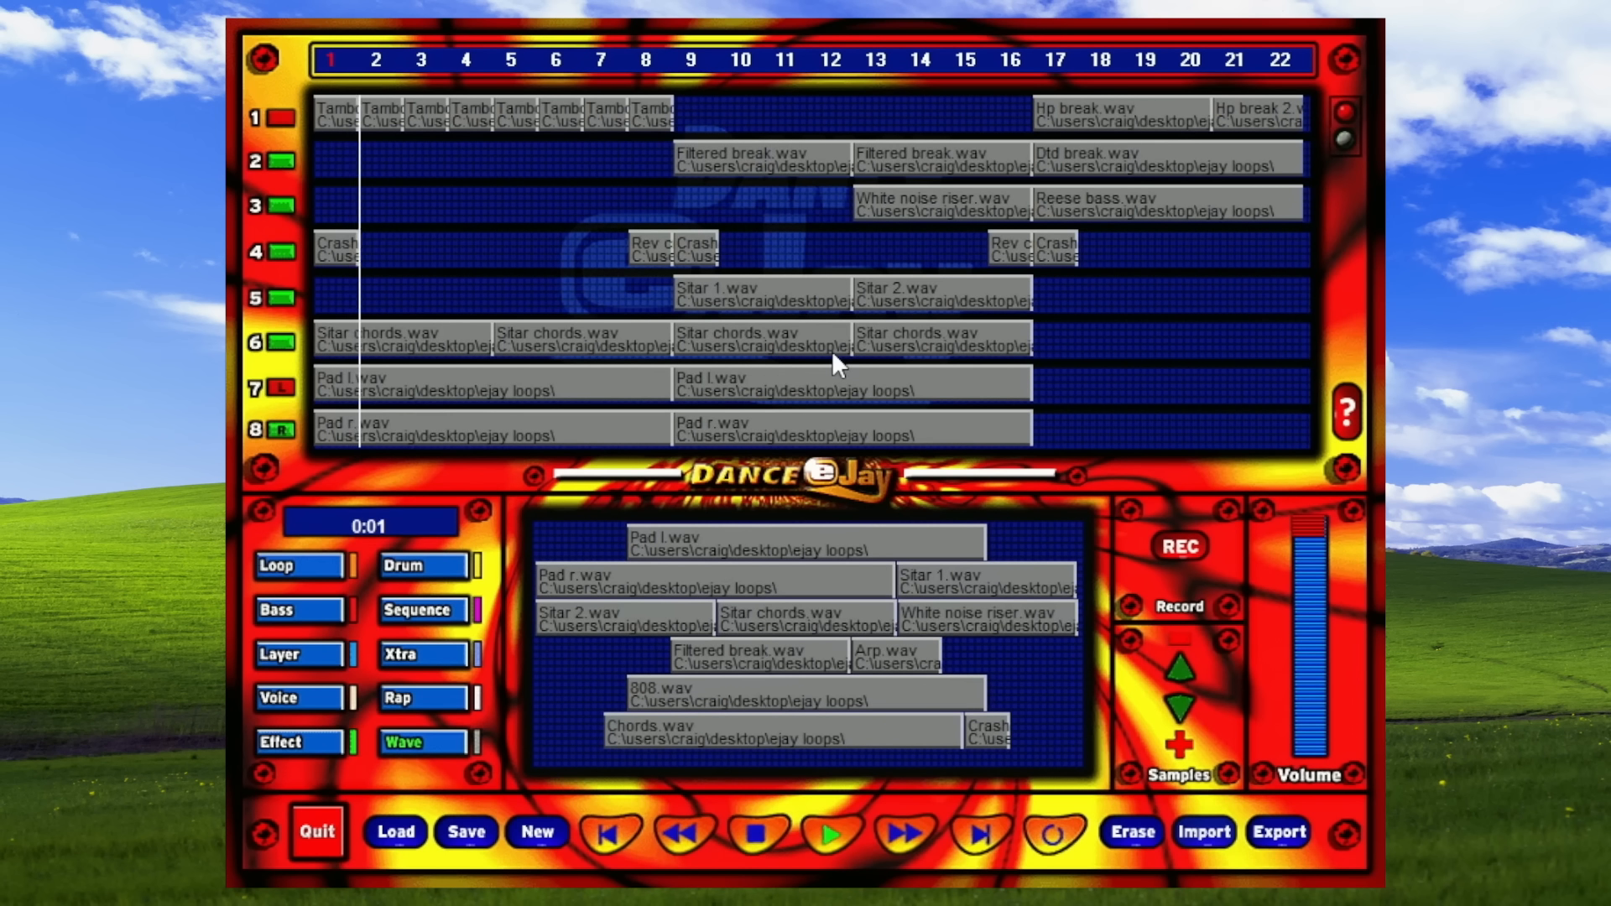